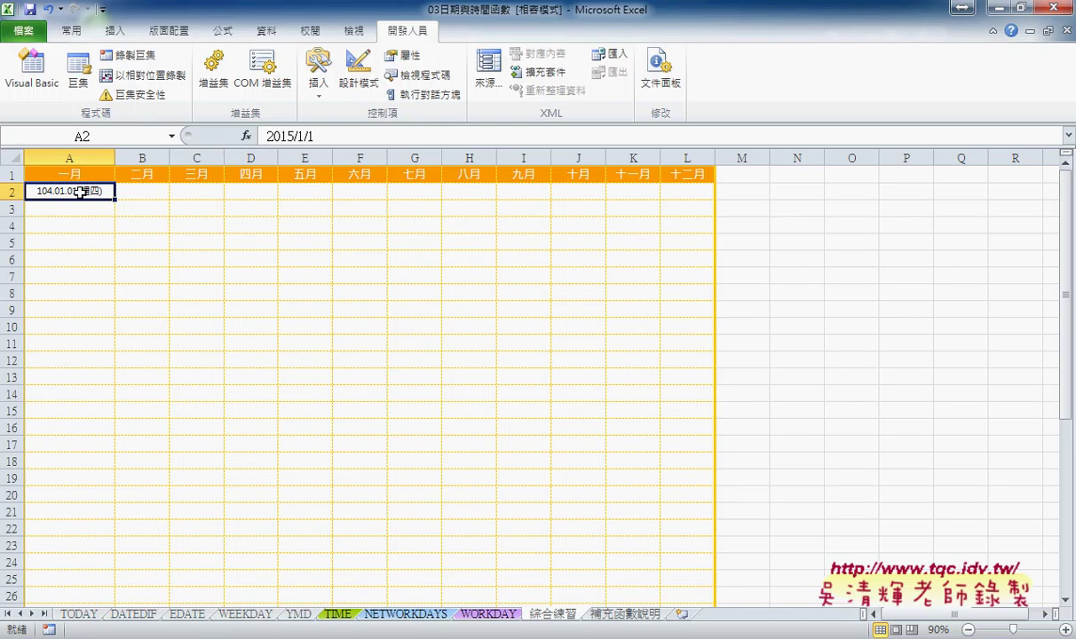
Point out the year in A2, then mark that months run across row 2 and days down column A
{"action": "left_click", "coordinate": [291, 135]}
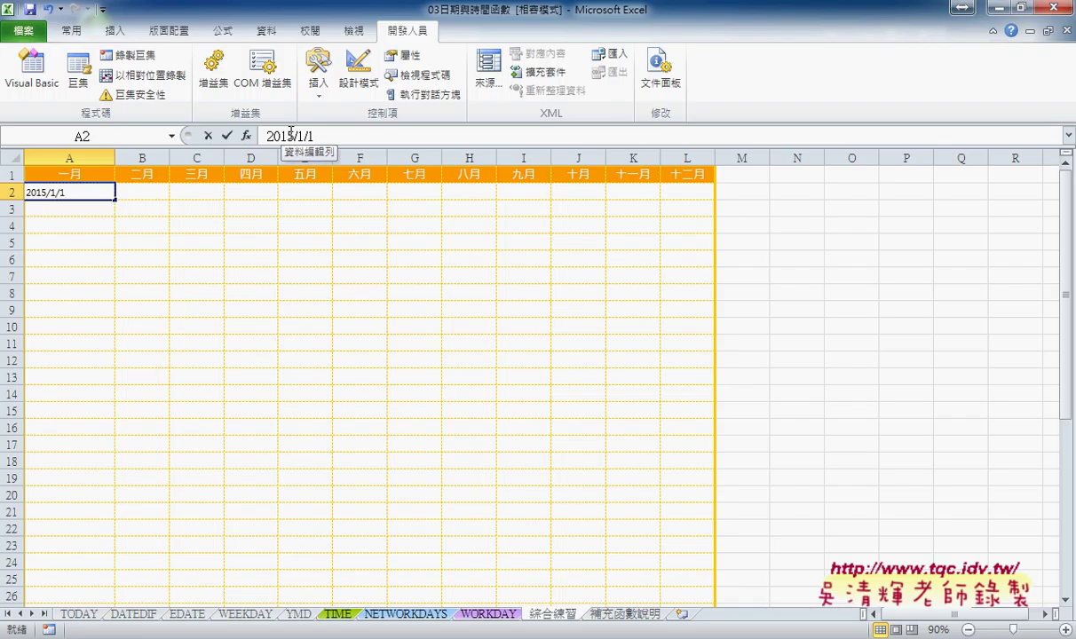
{"action": "left_click_drag", "start_coordinate": [293, 135], "coordinate": [286, 135]}
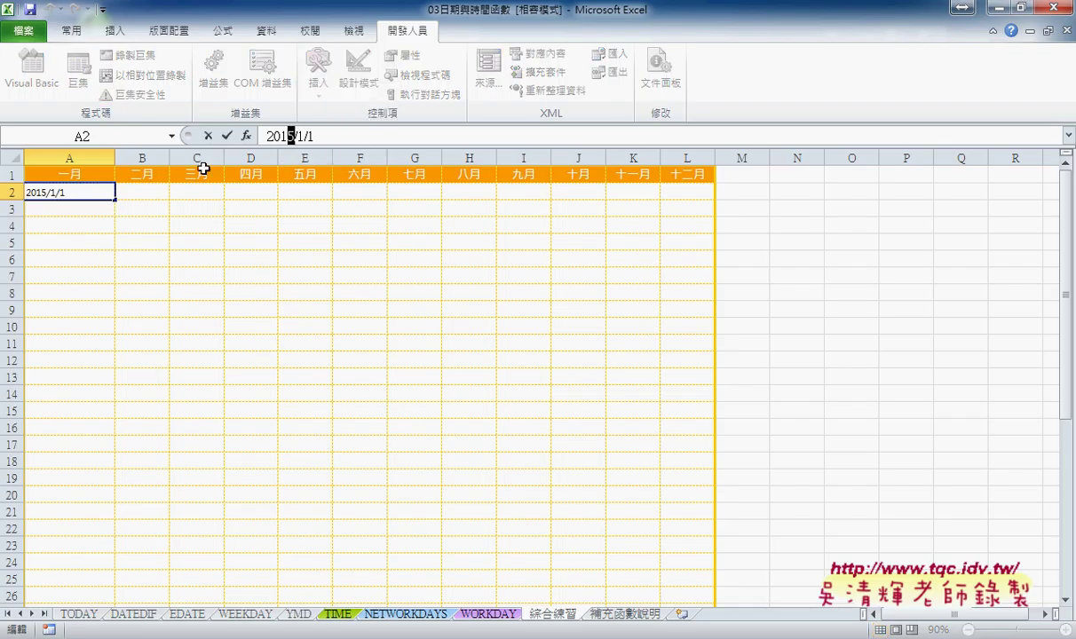
{"action": "left_click", "coordinate": [227, 137]}
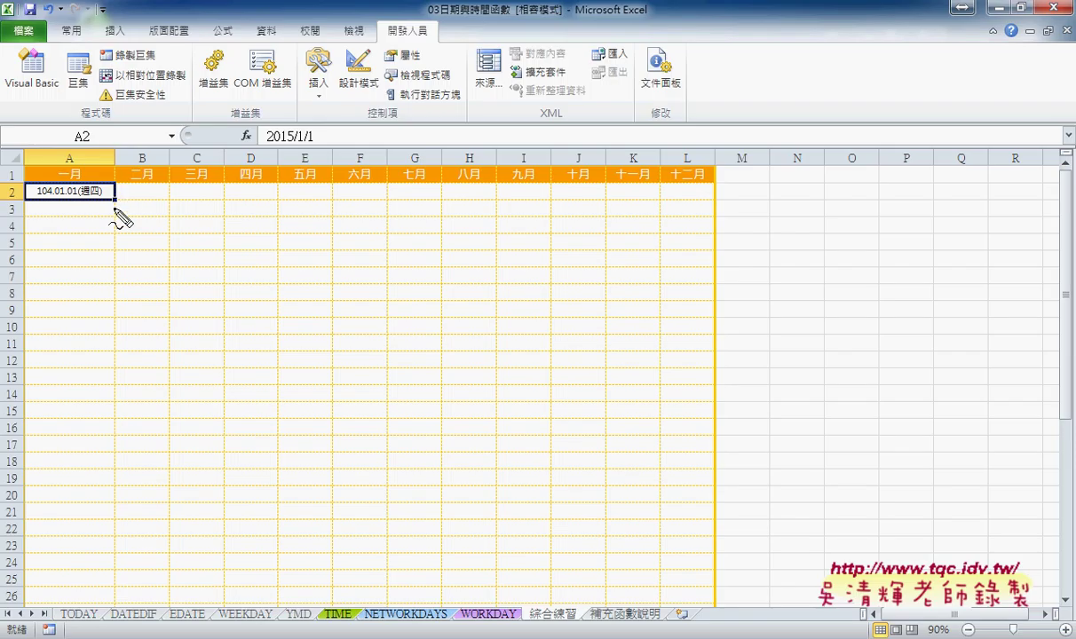
{"action": "left_click_drag", "start_coordinate": [146, 196], "coordinate": [416, 201]}
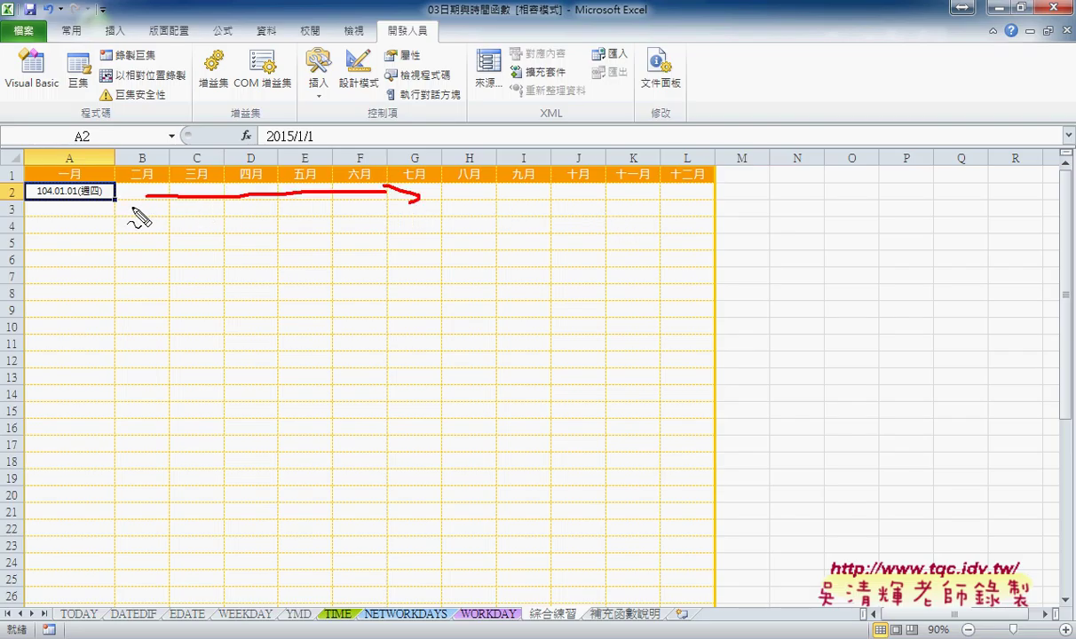
{"action": "mouse_move", "coordinate": [70, 202]}
{"action": "left_mouse_down"}
{"action": "mouse_move", "coordinate": [62, 362]}
{"action": "mouse_move", "coordinate": [76, 349]}
{"action": "left_mouse_up"}
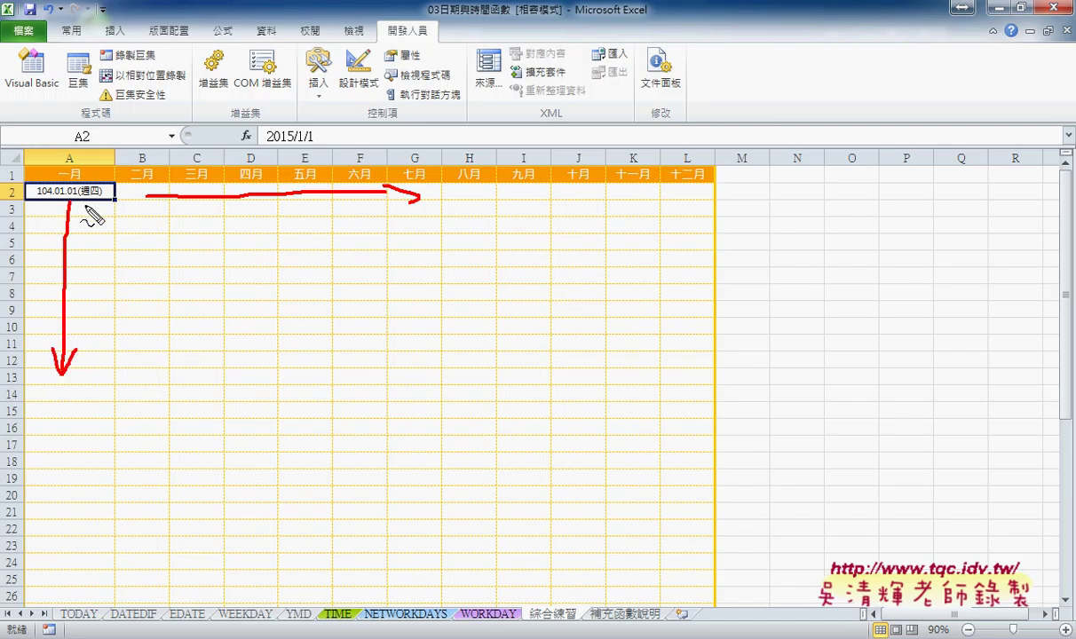
{"action": "left_click_drag", "start_coordinate": [85, 203], "coordinate": [89, 213]}
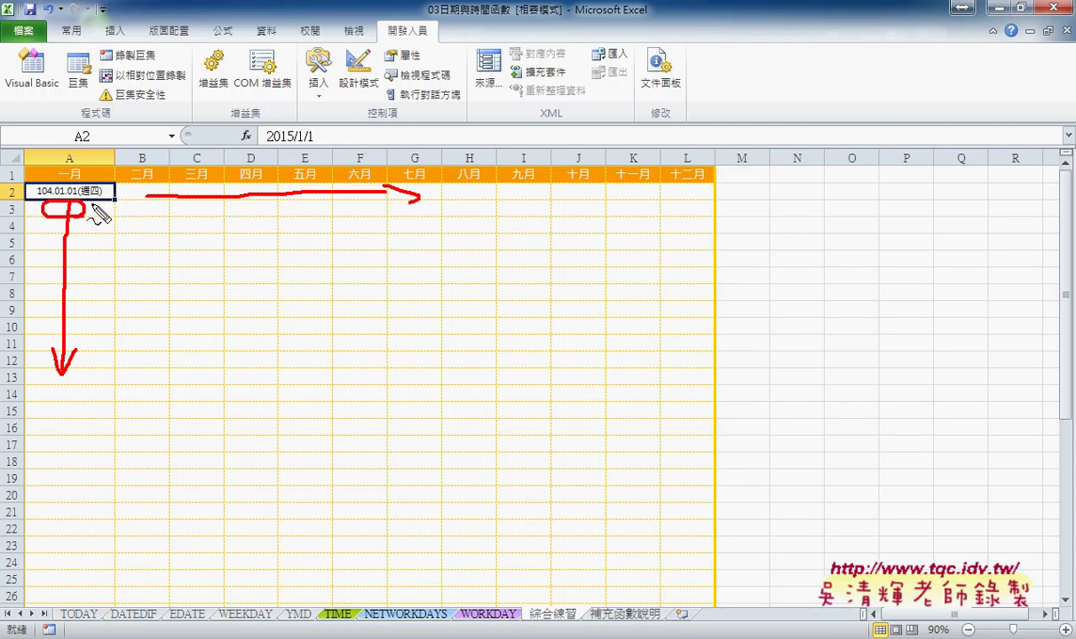
{"action": "left_click_drag", "start_coordinate": [89, 210], "coordinate": [96, 207]}
{"action": "key", "text": "Escape"}
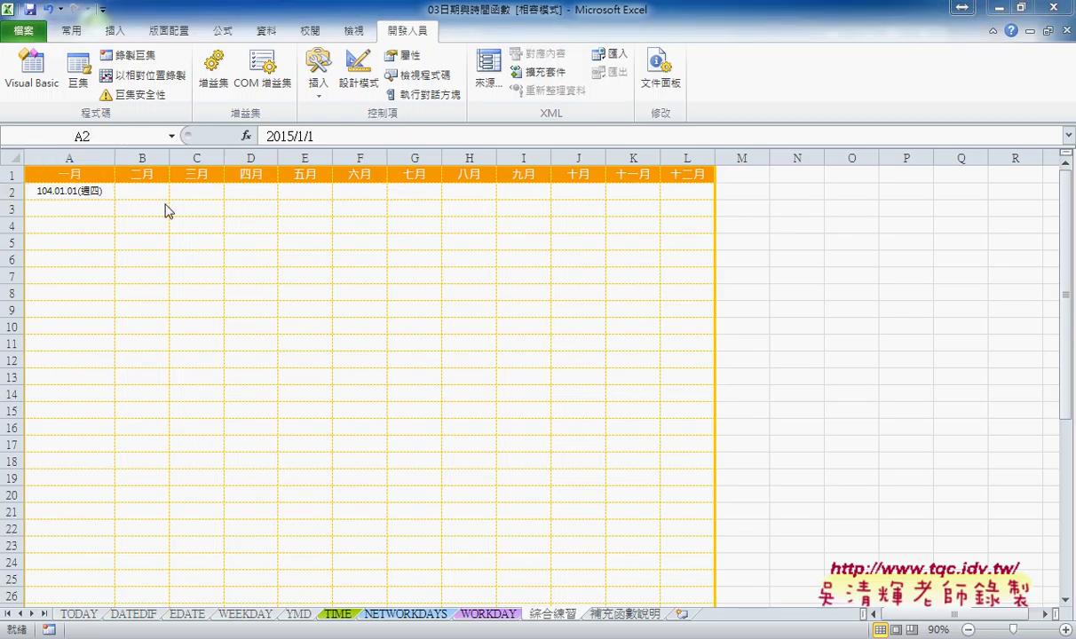
Enter =EDATE(A2,1) in B2 to get 104.02.01(週日), then fill it across to L2
{"action": "left_click", "coordinate": [150, 192]}
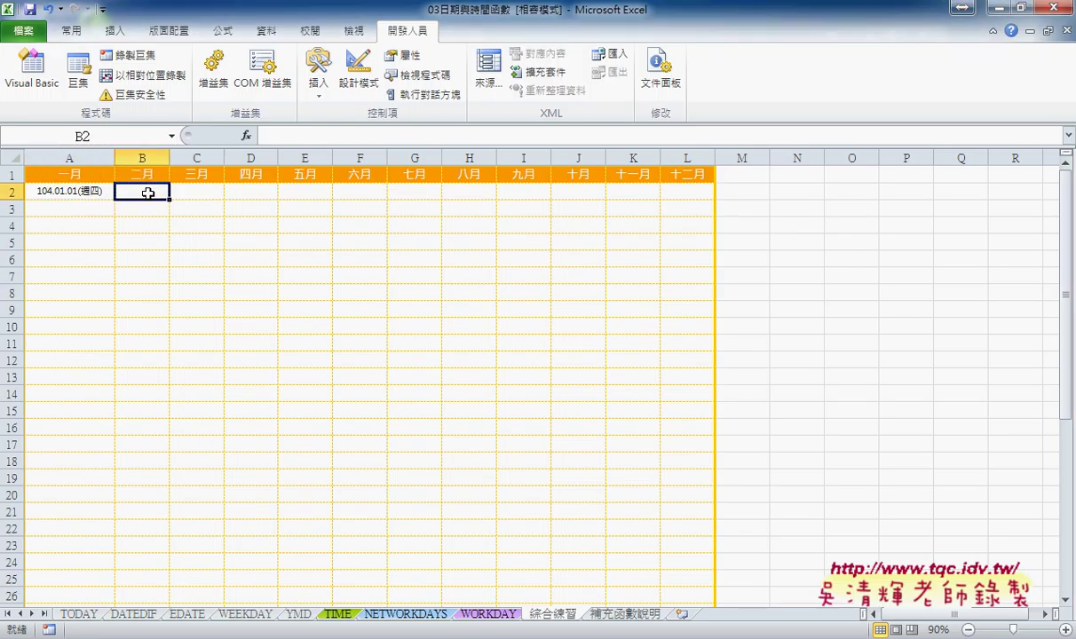
{"action": "left_click", "coordinate": [246, 136]}
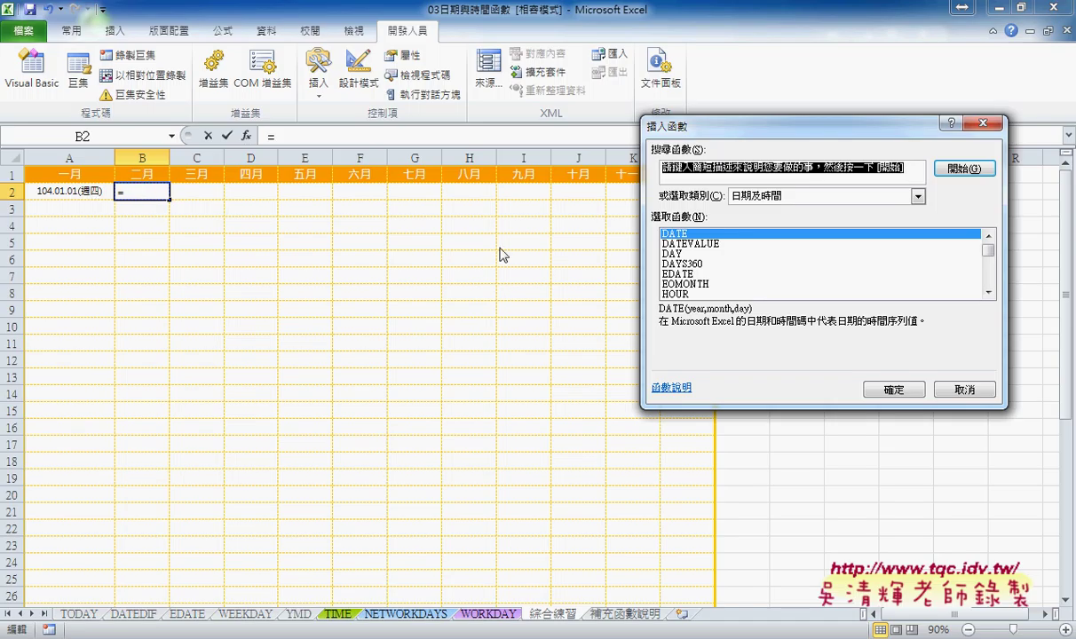
{"action": "left_click", "coordinate": [677, 273]}
{"action": "left_click", "coordinate": [897, 389]}
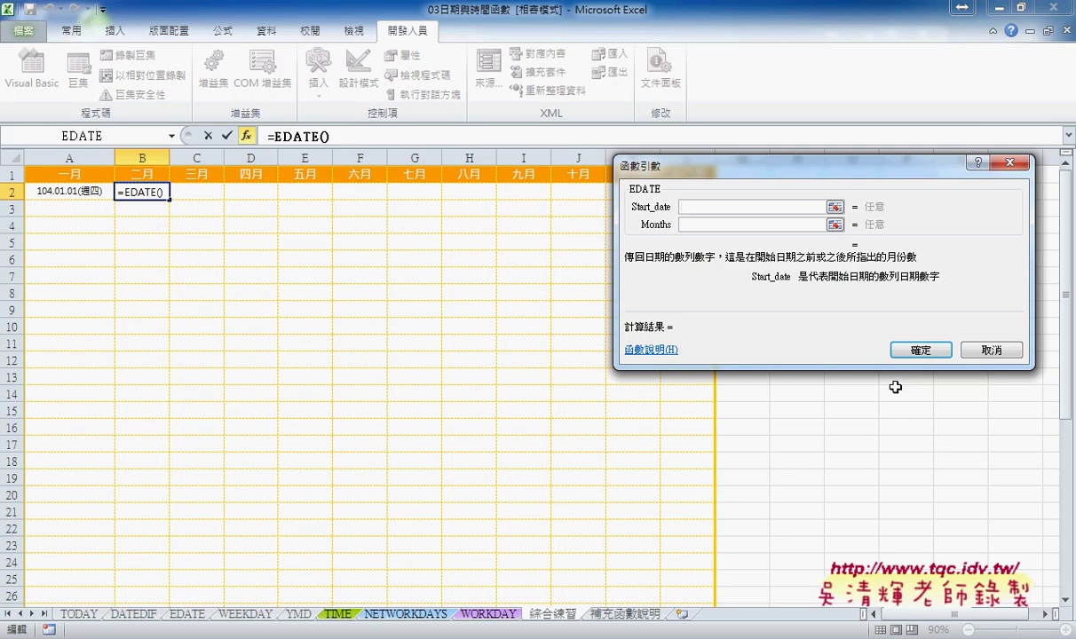
{"action": "left_click", "coordinate": [80, 192]}
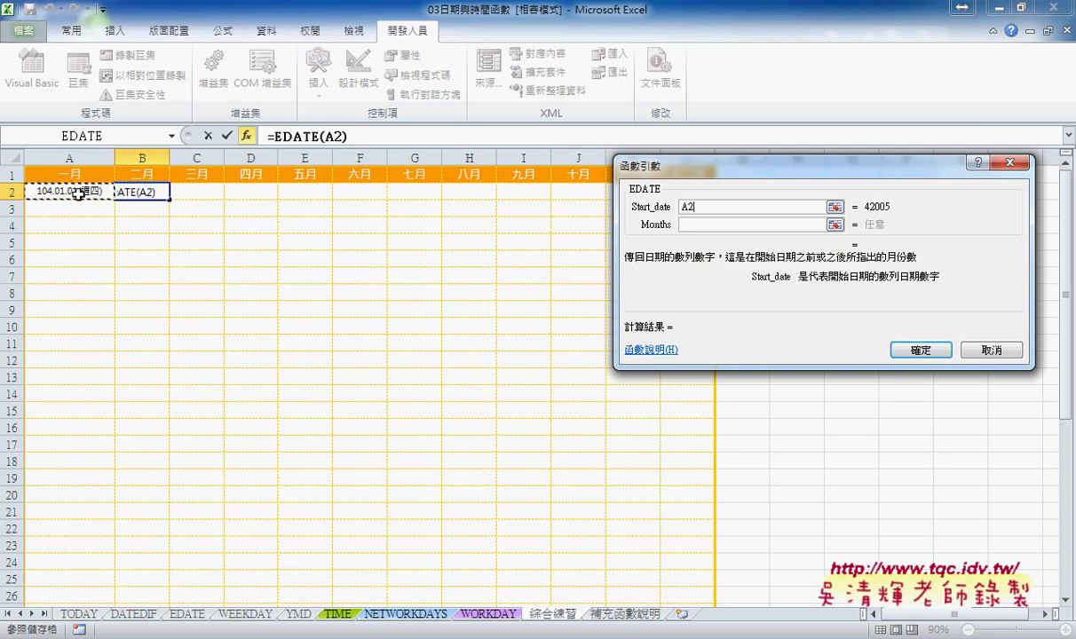
{"action": "left_click", "coordinate": [701, 223]}
{"action": "type", "text": "1"}
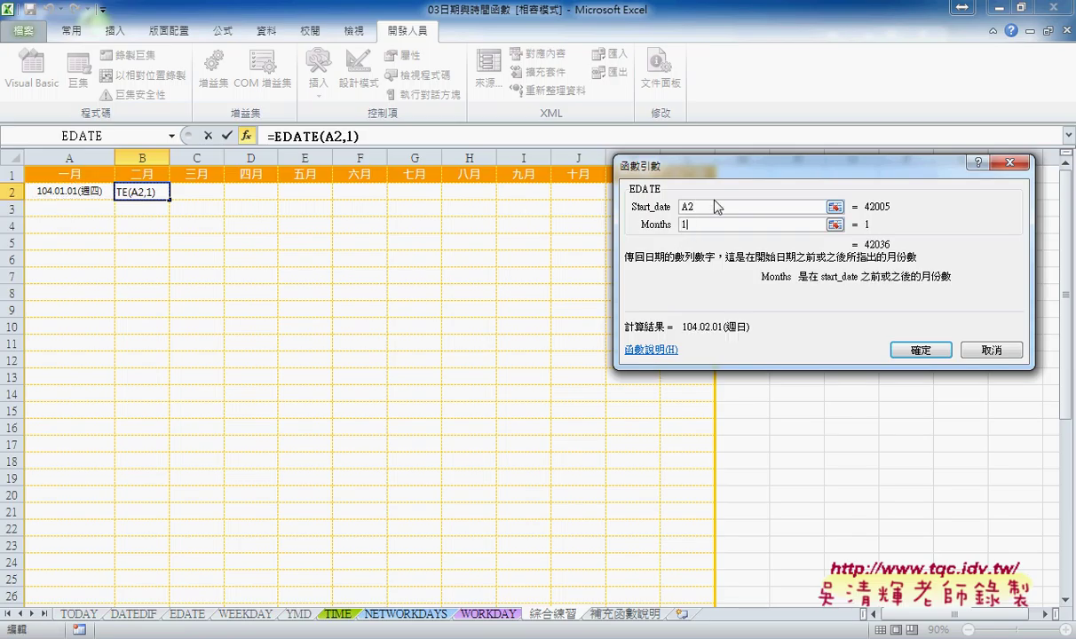
{"action": "left_click", "coordinate": [916, 354]}
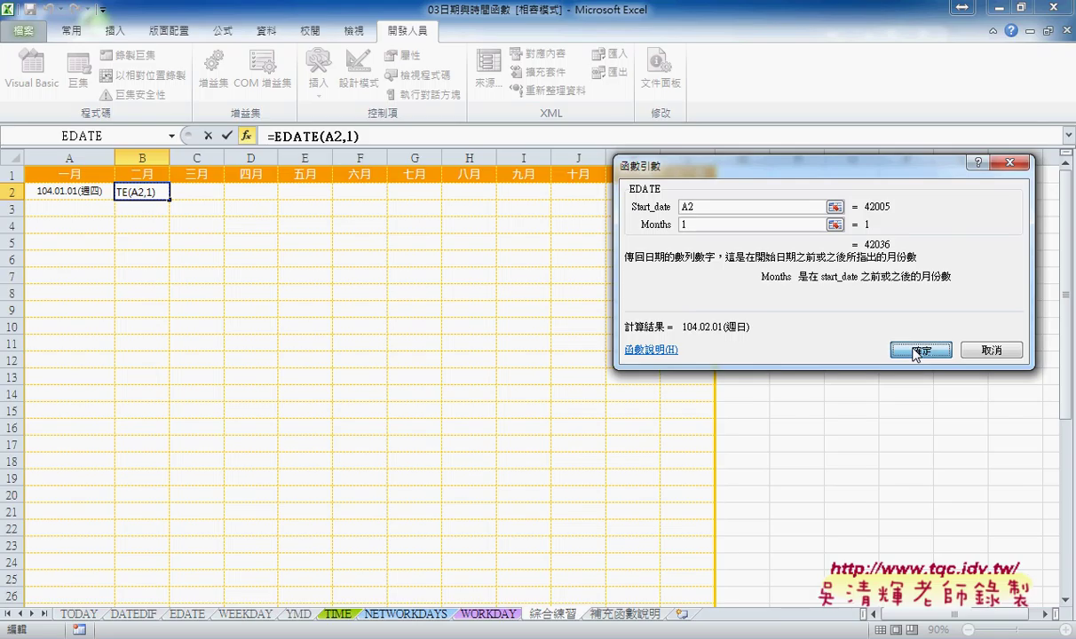
{"action": "left_click", "coordinate": [916, 354]}
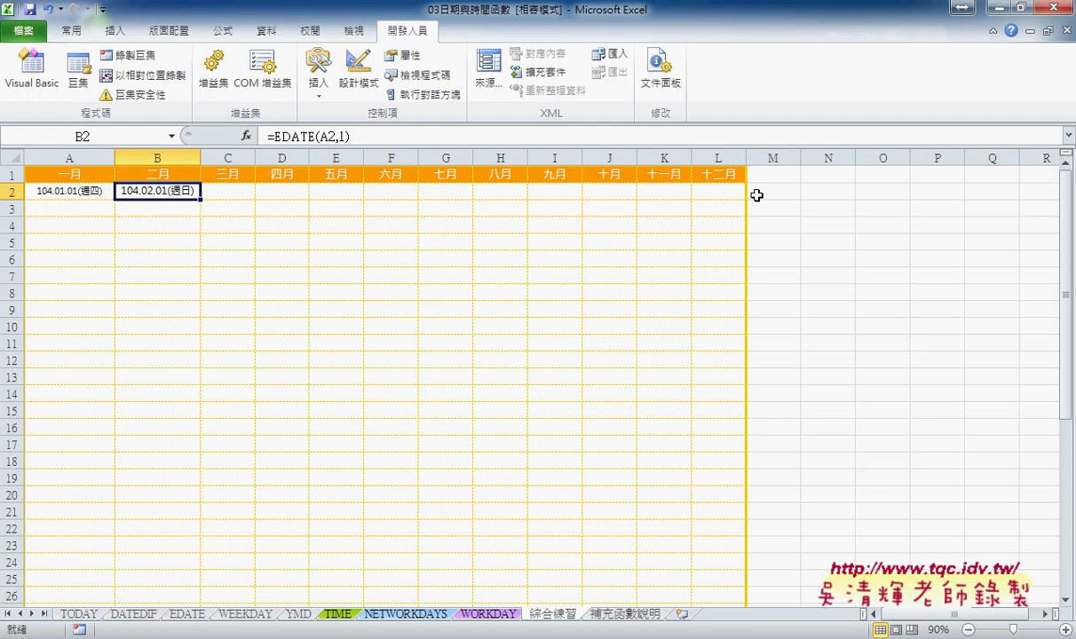
{"action": "left_click_drag", "start_coordinate": [201, 200], "coordinate": [755, 201]}
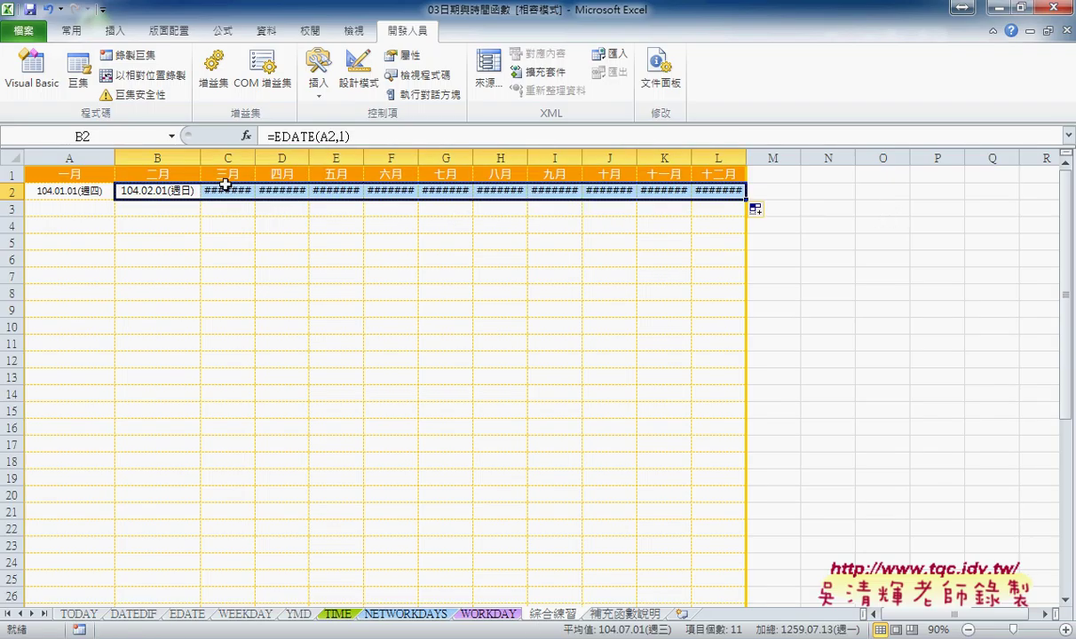
Auto-fit columns C through L so the dates 104.03.01 to 104.12.01 display fully
{"action": "left_click_drag", "start_coordinate": [225, 157], "coordinate": [724, 158]}
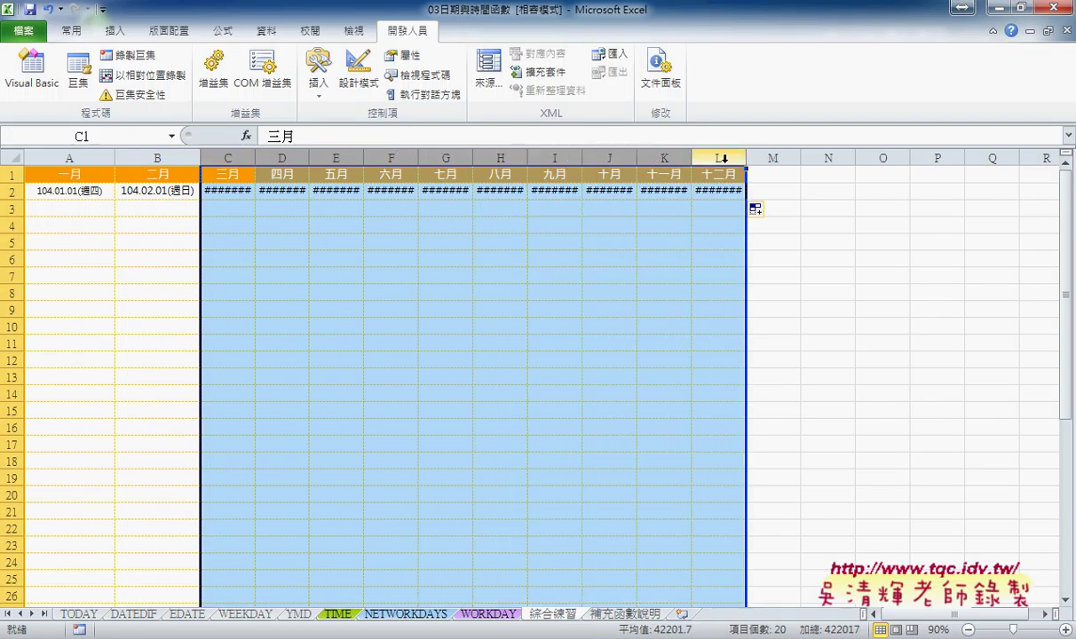
{"action": "left_click", "coordinate": [71, 30]}
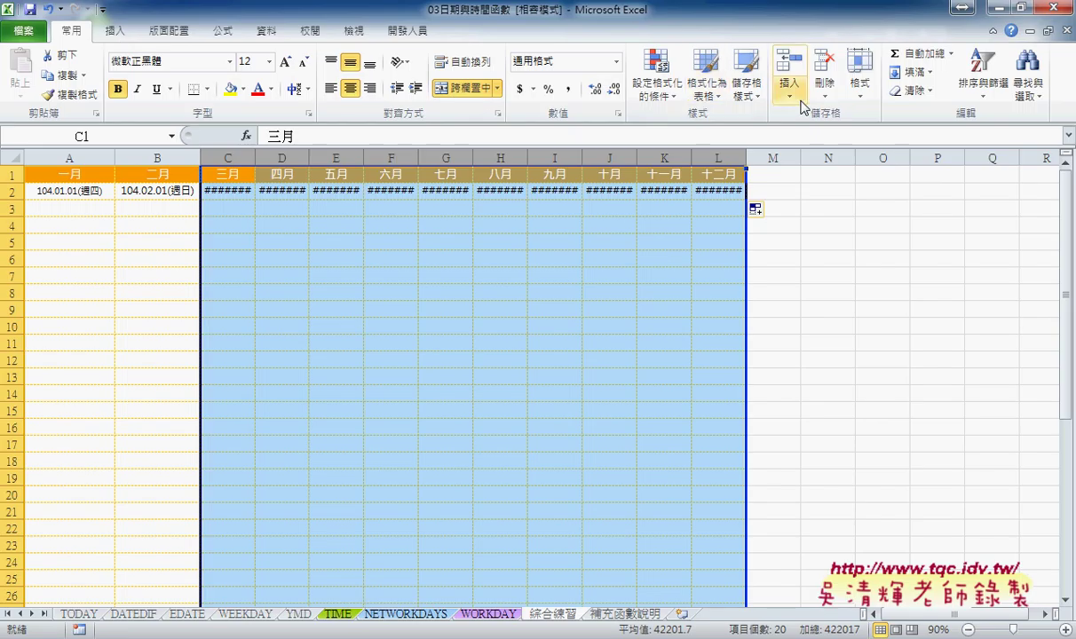
{"action": "left_click", "coordinate": [860, 84]}
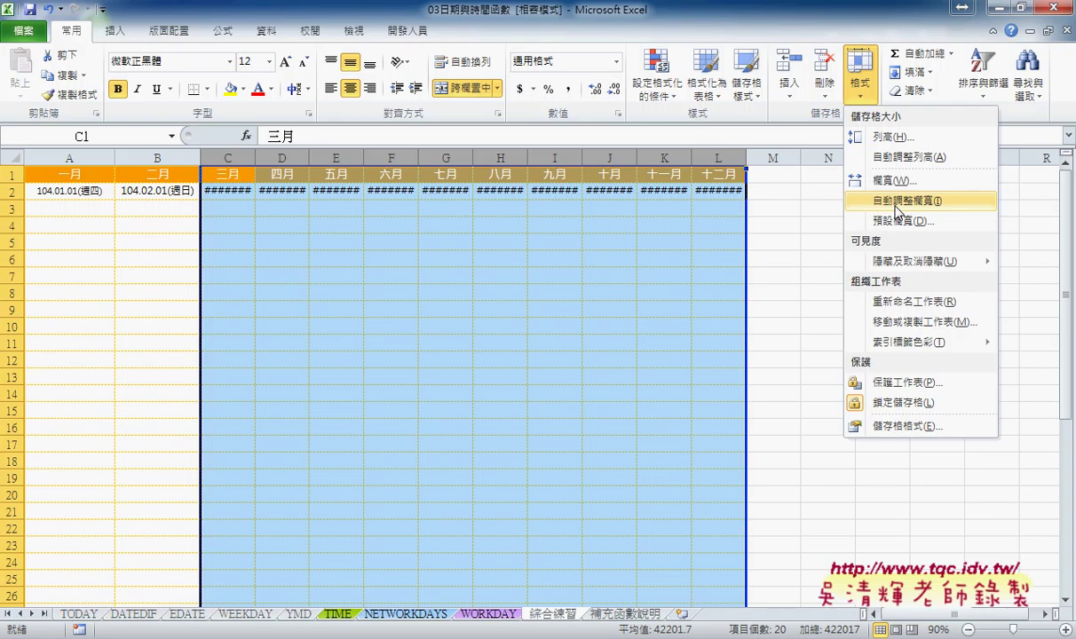
{"action": "left_click", "coordinate": [896, 210]}
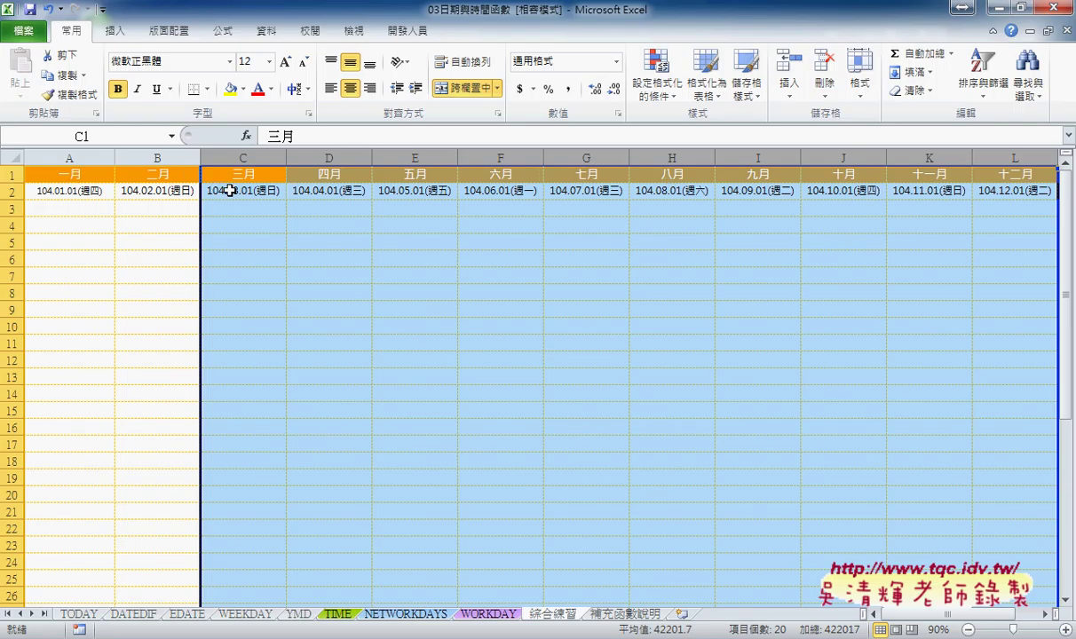
{"action": "left_click", "coordinate": [99, 184]}
{"action": "left_click", "coordinate": [177, 185]}
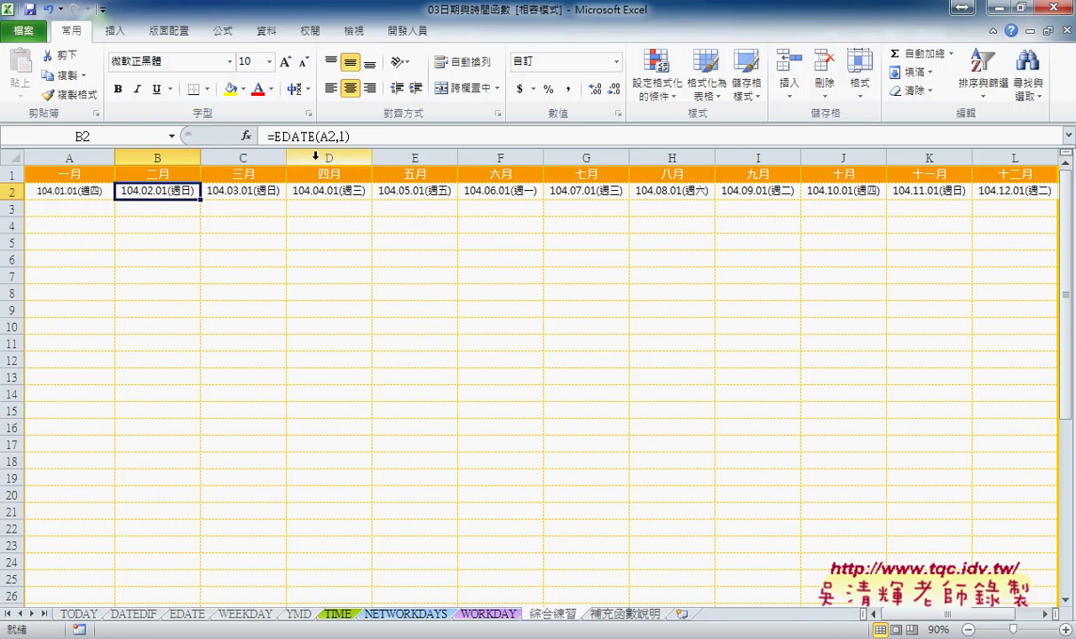
{"action": "left_click", "coordinate": [247, 193]}
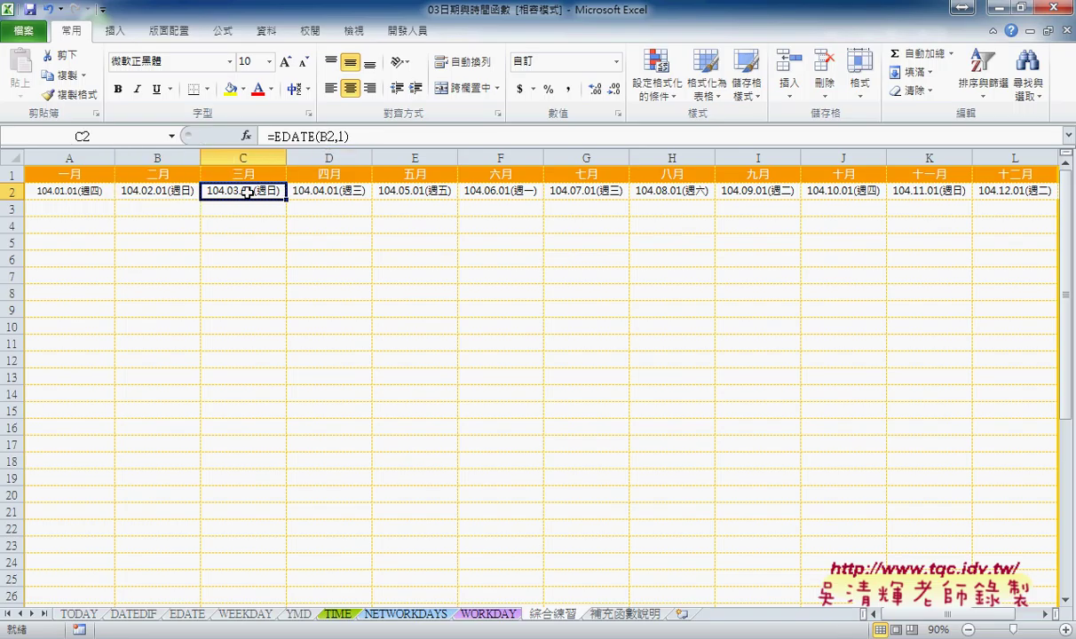
{"action": "left_click", "coordinate": [303, 189]}
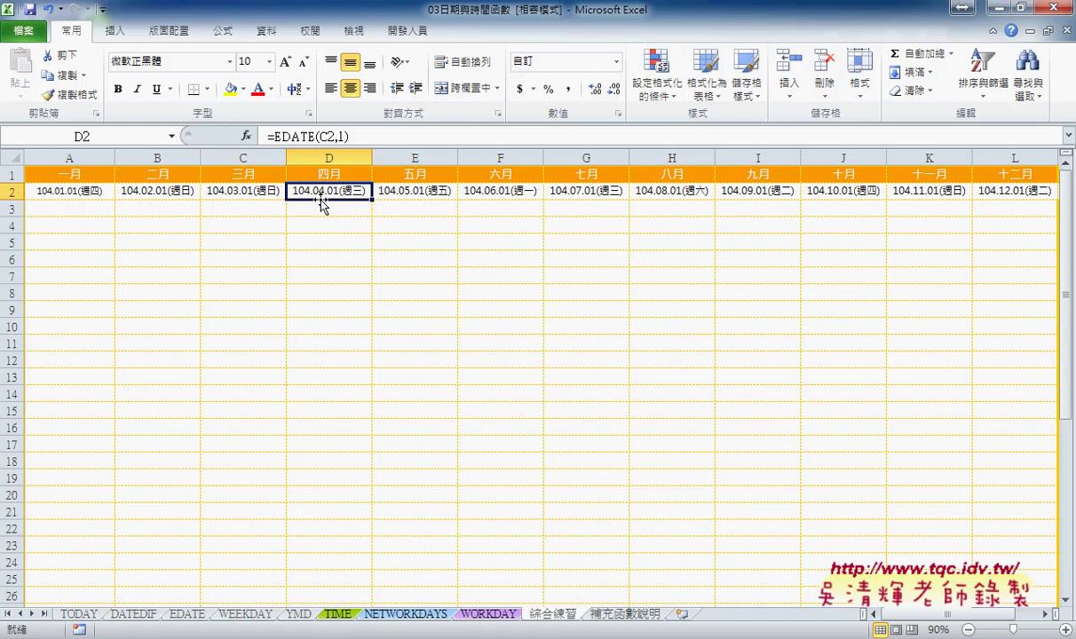
{"action": "left_click", "coordinate": [97, 208]}
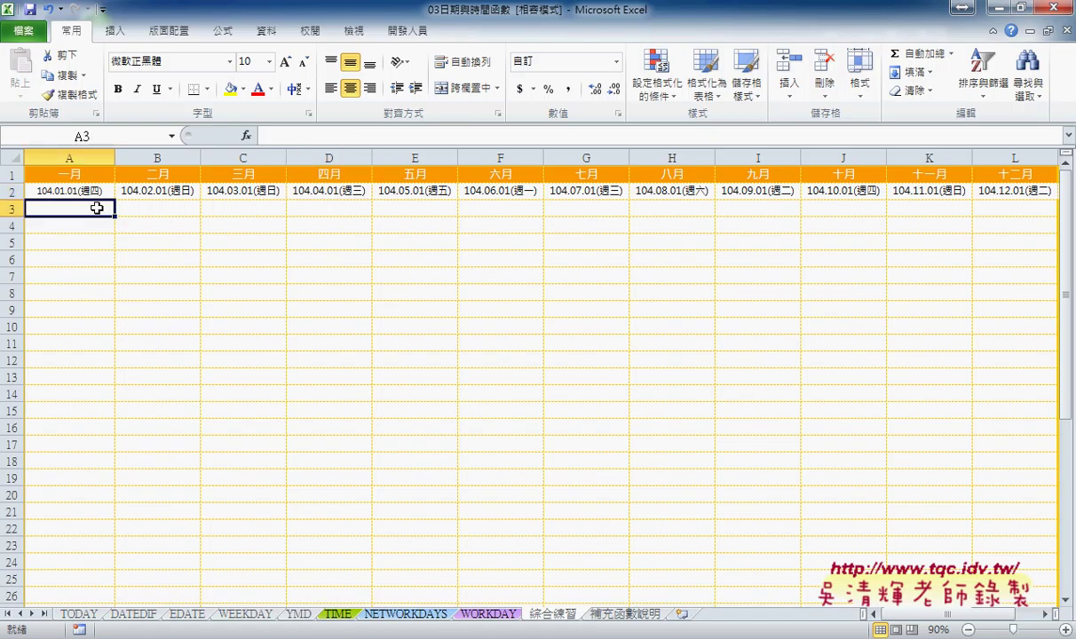
Enter =A2+1 in A3 so it shows 104.01.02(週五)
{"action": "left_click", "coordinate": [294, 135]}
{"action": "type", "text": "="}
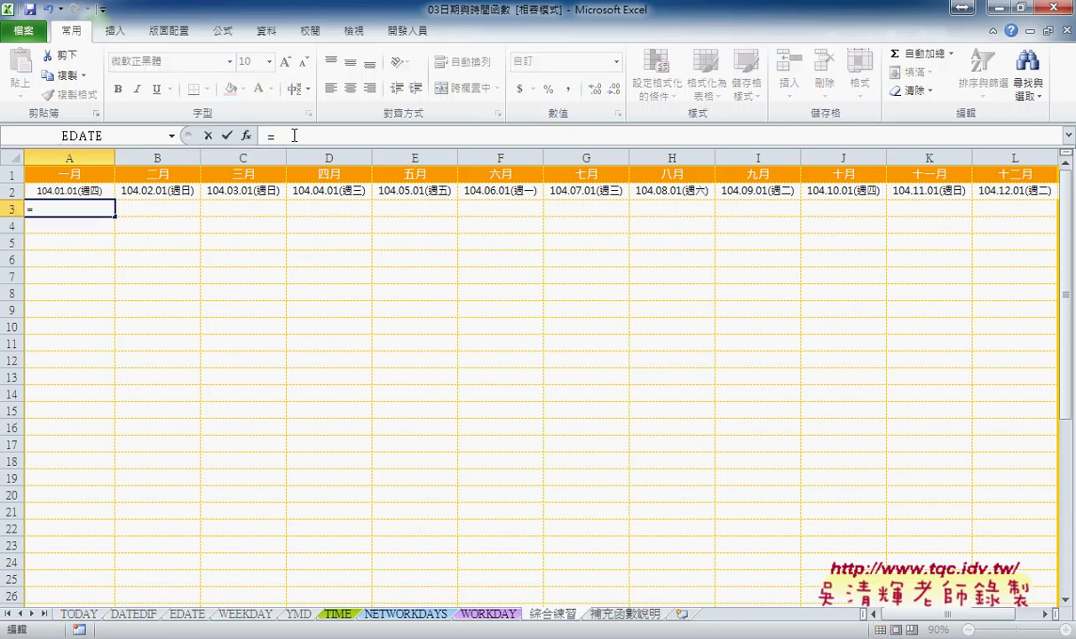
{"action": "left_click", "coordinate": [83, 191]}
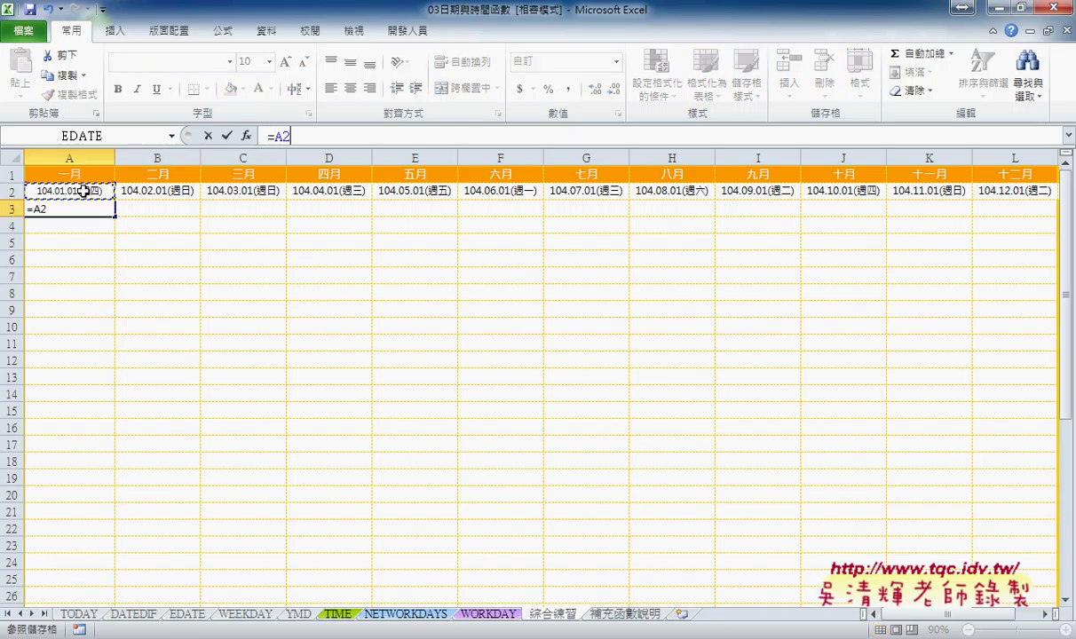
{"action": "type", "text": "+1"}
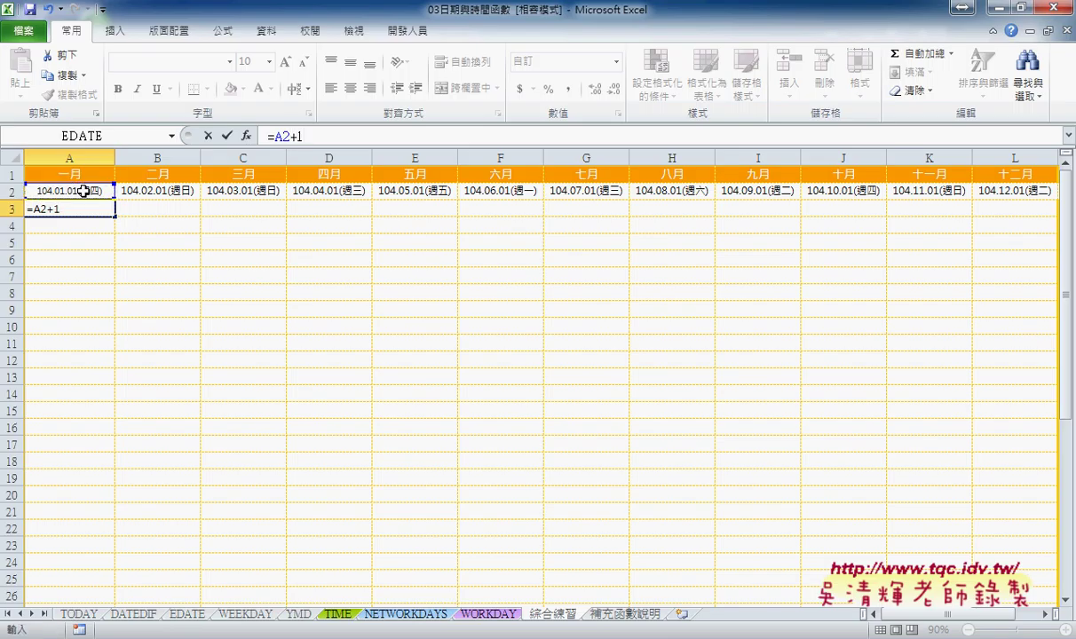
{"action": "left_click", "coordinate": [228, 136]}
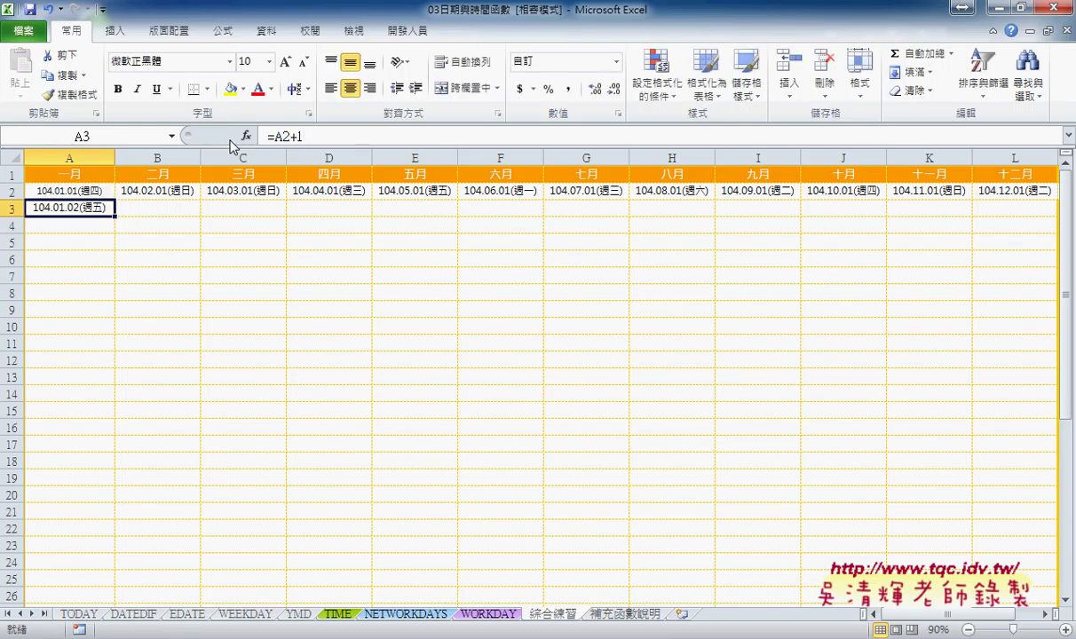
Fill A3's =A2+1 formula down to A32, ending at 104.01.31(週六)
{"action": "mouse_move", "coordinate": [115, 215]}
{"action": "left_mouse_down"}
{"action": "mouse_move", "coordinate": [125, 591]}
{"action": "mouse_move", "coordinate": [114, 564]}
{"action": "left_mouse_up"}
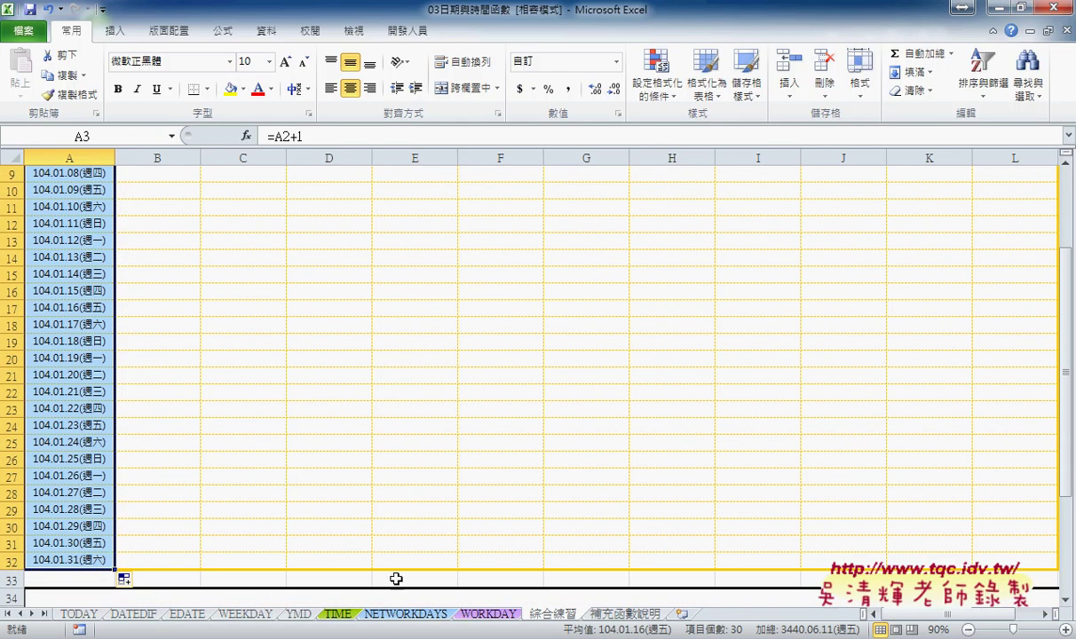
{"action": "scroll", "coordinate": [124, 579], "scroll_direction": "down", "scroll_amount": 1, "text": "ctrl"}
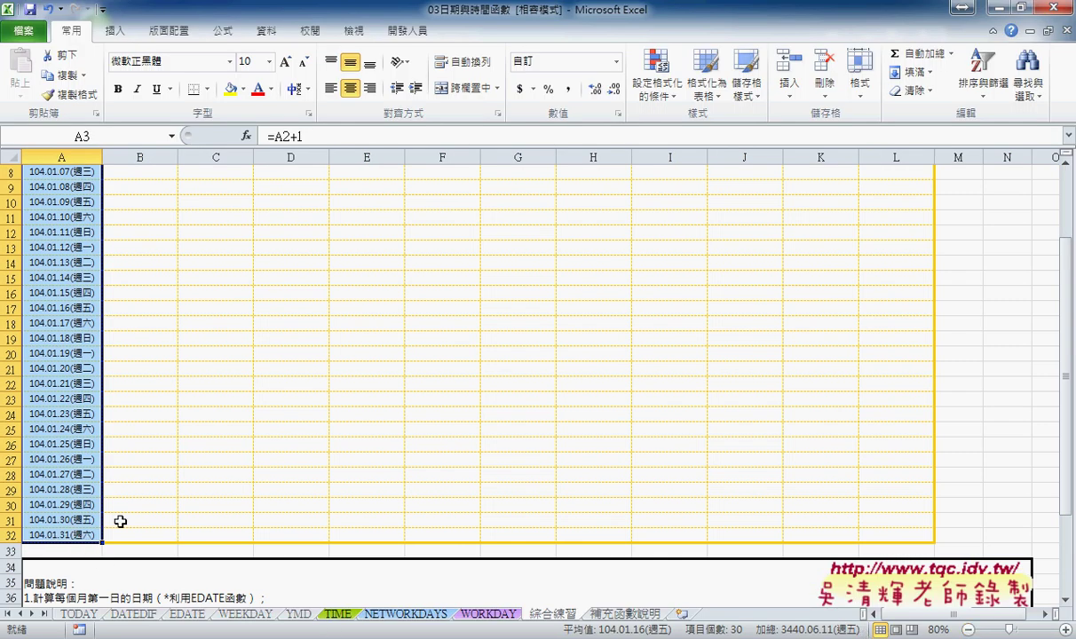
{"action": "scroll", "coordinate": [102, 545], "scroll_direction": "up", "scroll_amount": 3}
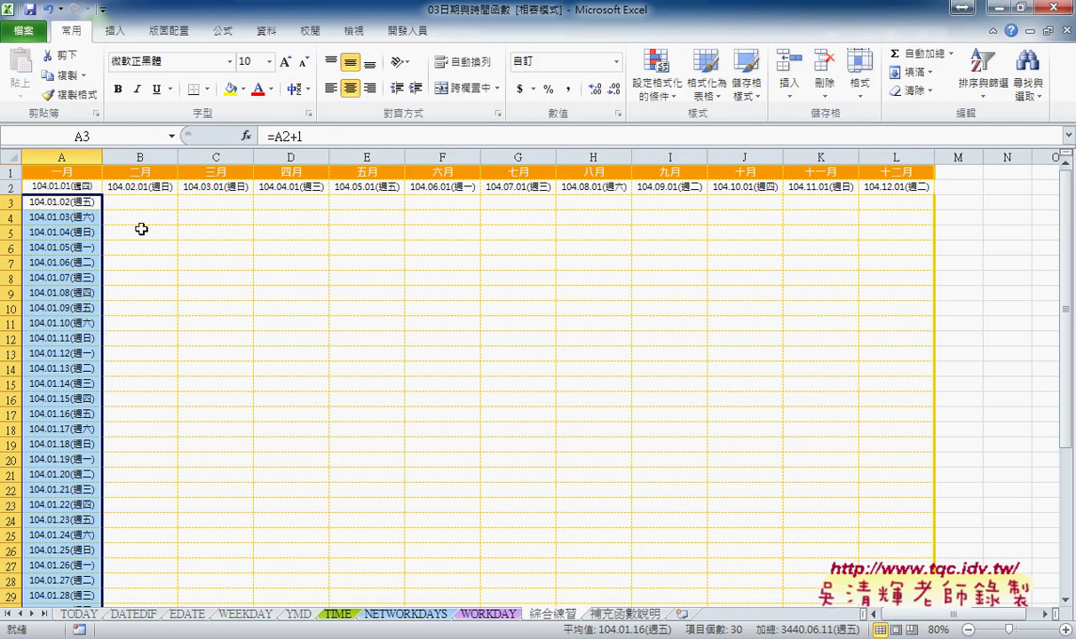
{"action": "scroll", "coordinate": [133, 423], "scroll_direction": "down", "scroll_amount": 2}
Copy column A's daily formulas into column B and highlight the March dates in B30:B32
{"action": "left_click_drag", "start_coordinate": [105, 559], "coordinate": [176, 561]}
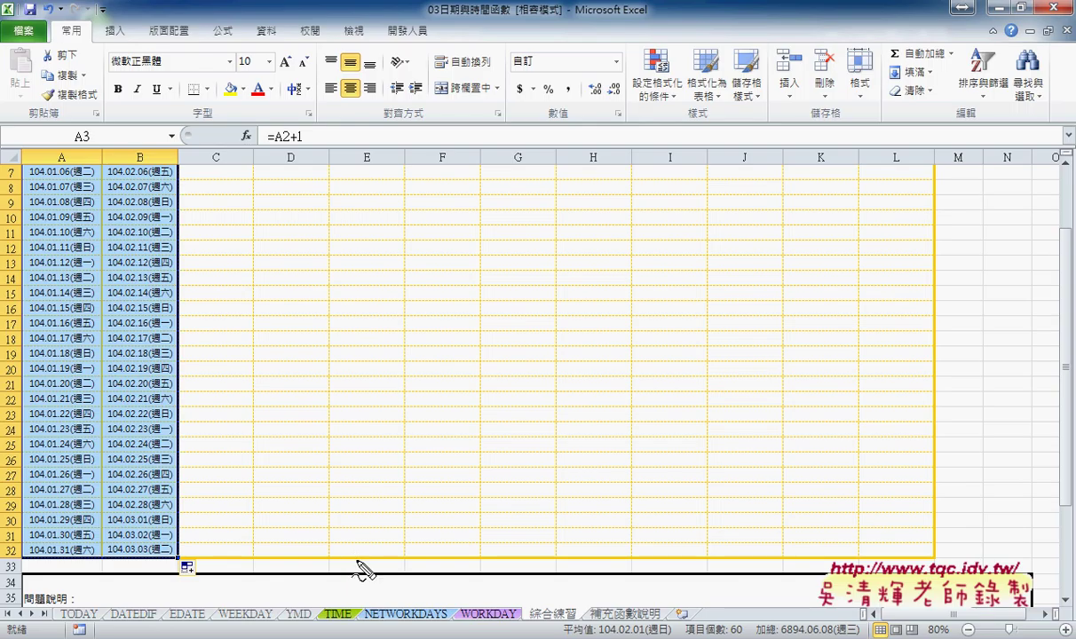
{"action": "mouse_move", "coordinate": [158, 555]}
{"action": "left_mouse_down"}
{"action": "mouse_move", "coordinate": [128, 562]}
{"action": "mouse_move", "coordinate": [120, 522]}
{"action": "mouse_move", "coordinate": [173, 552]}
{"action": "left_mouse_up"}
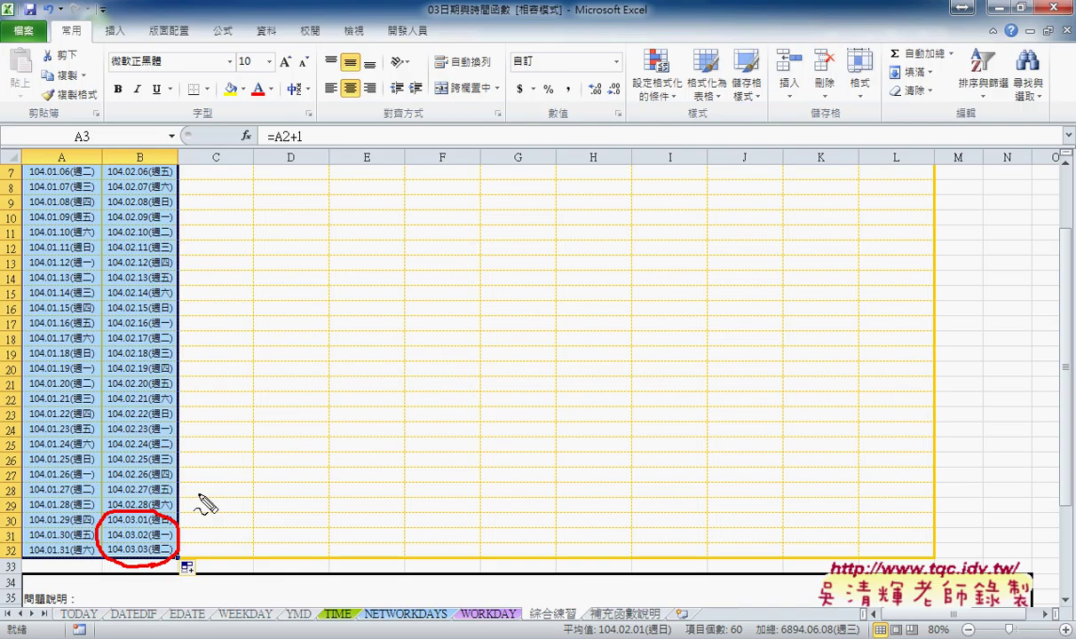
{"action": "key", "text": "Escape"}
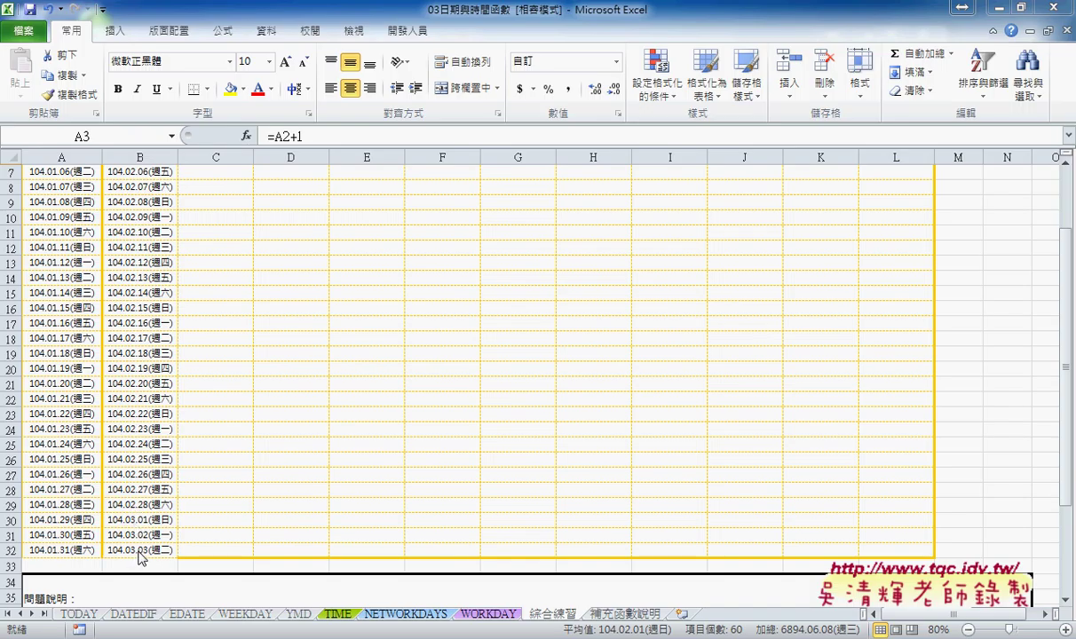
Clear B30:B32, restore them, and compare the B29:B30 formulas
{"action": "left_click_drag", "start_coordinate": [144, 520], "coordinate": [153, 543]}
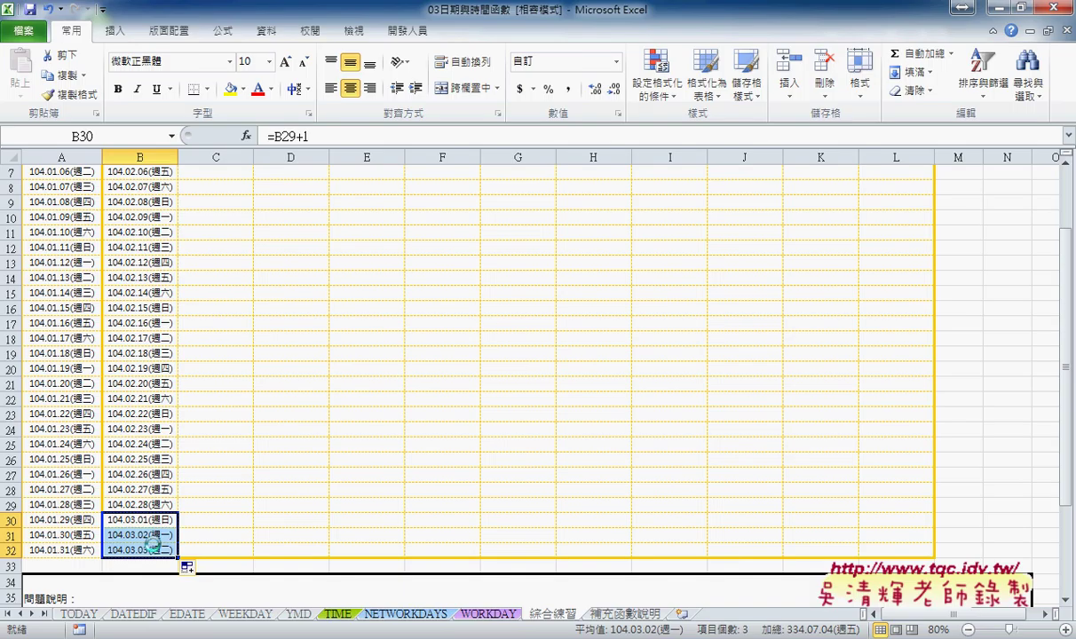
{"action": "key", "text": "Delete"}
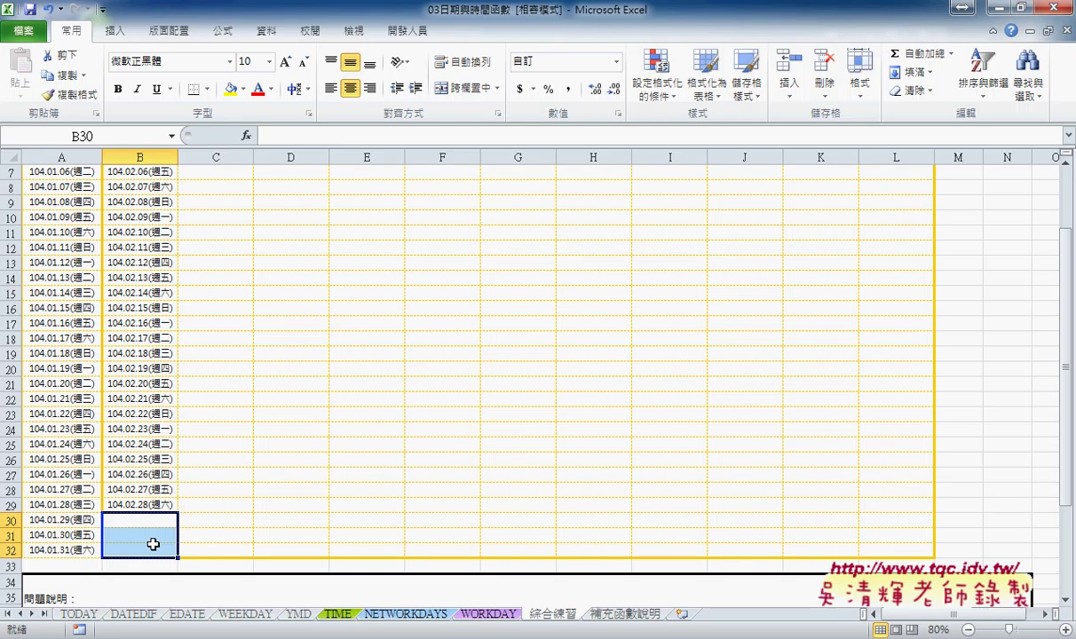
{"action": "key", "text": "ctrl+v"}
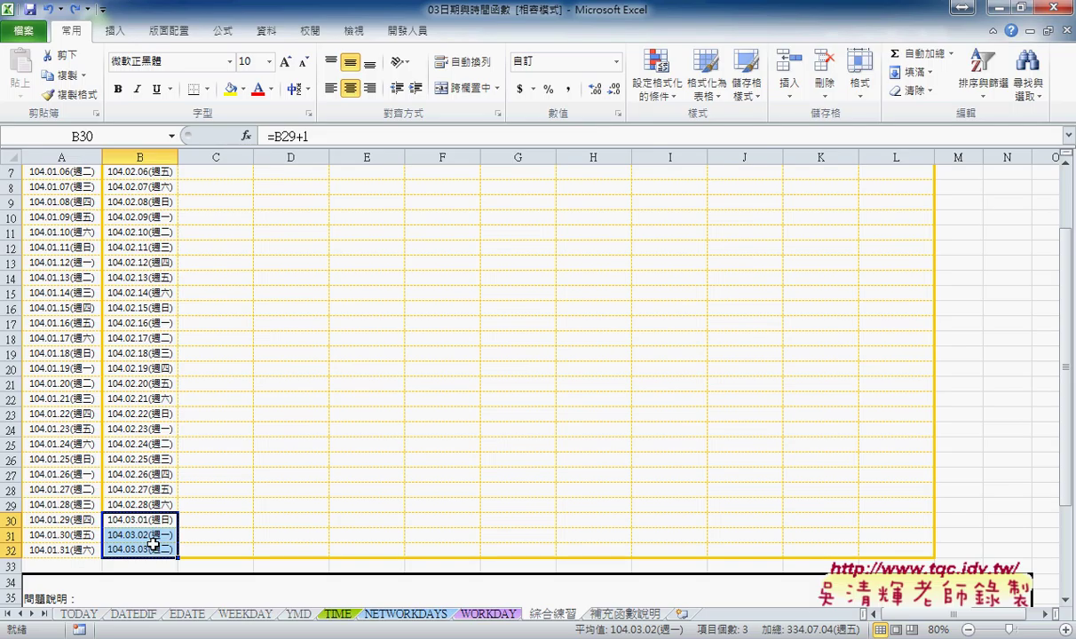
{"action": "left_click_drag", "start_coordinate": [149, 505], "coordinate": [161, 521]}
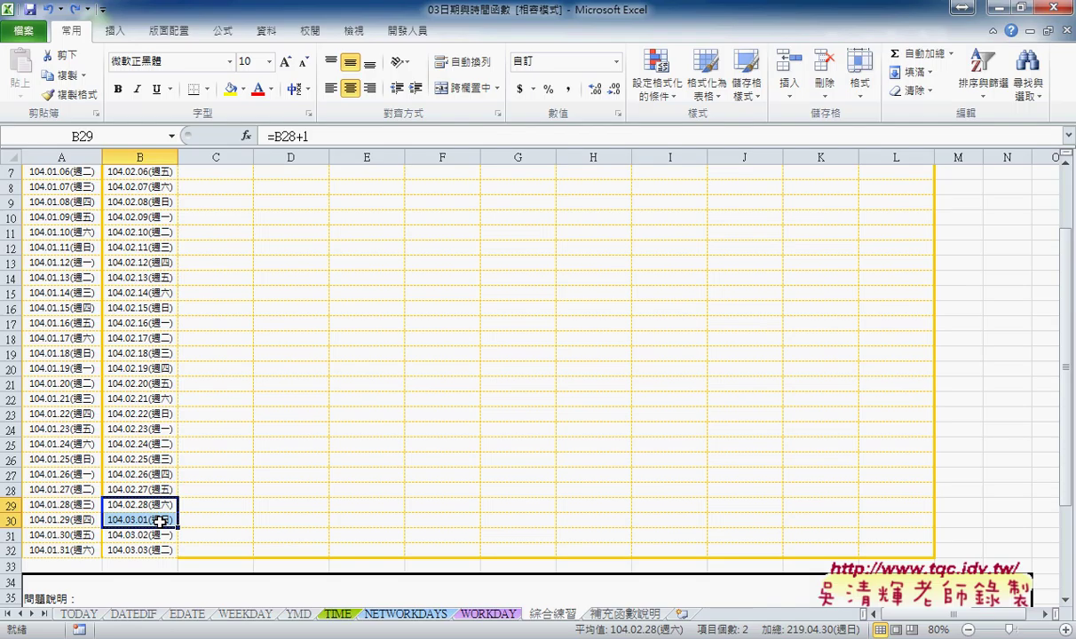
{"action": "scroll", "coordinate": [160, 521], "scroll_direction": "up", "scroll_amount": 2}
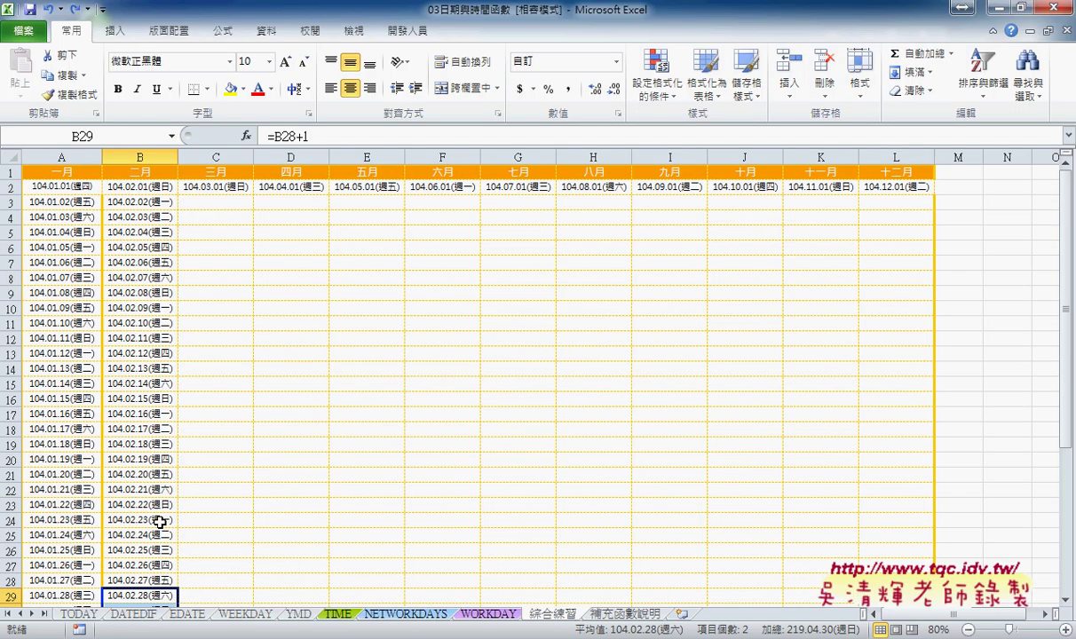
Cut the A2+1 part out of A3's formula, leaving only the equals sign
{"action": "left_click", "coordinate": [69, 203]}
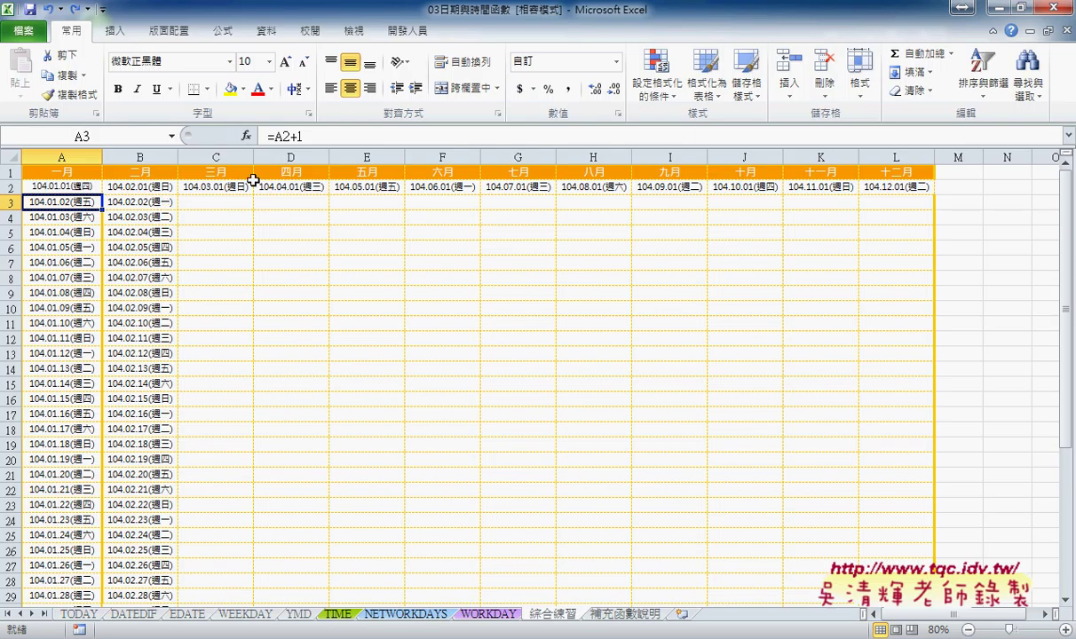
{"action": "left_click", "coordinate": [306, 137]}
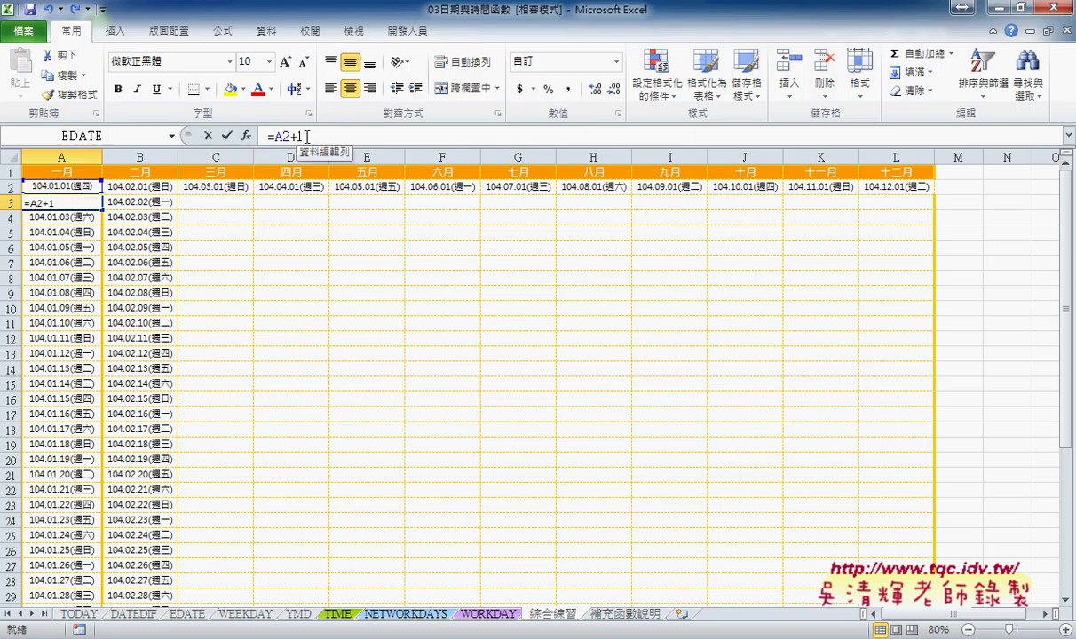
{"action": "left_click_drag", "start_coordinate": [274, 137], "coordinate": [299, 136]}
{"action": "right_click", "coordinate": [299, 136]}
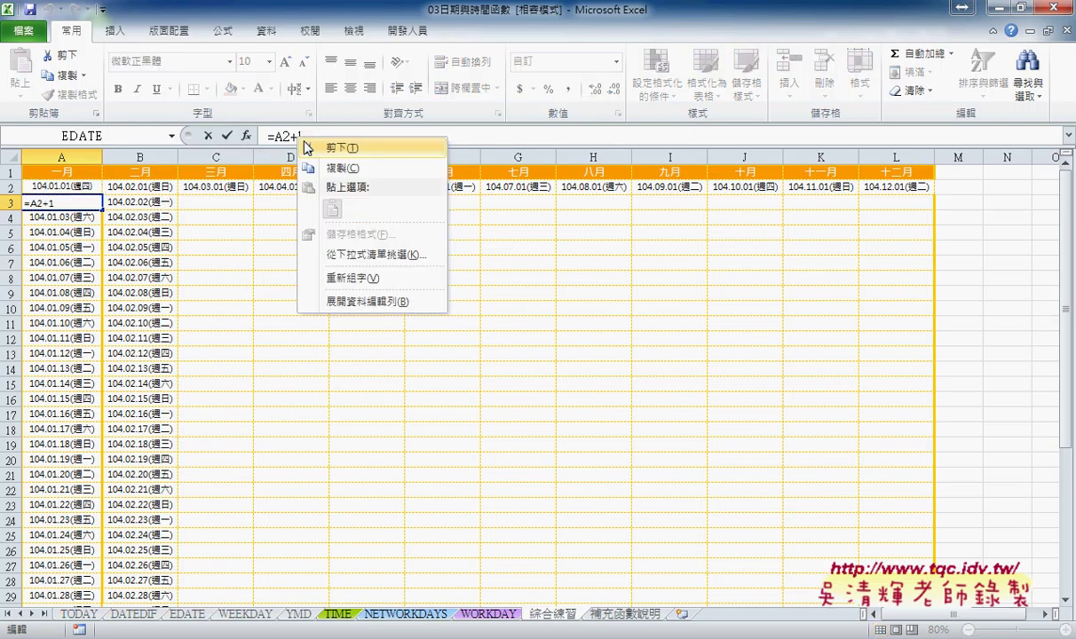
{"action": "left_click", "coordinate": [315, 143]}
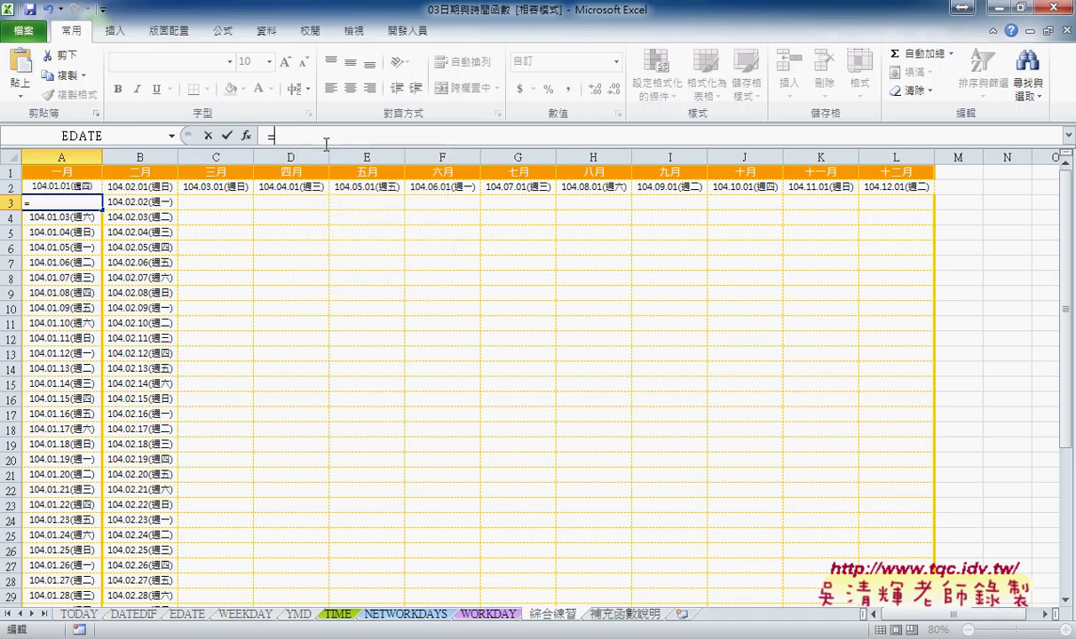
Insert the IF function from the Logical (邏輯) category into A3
{"action": "left_click", "coordinate": [251, 137]}
{"action": "left_click", "coordinate": [753, 195]}
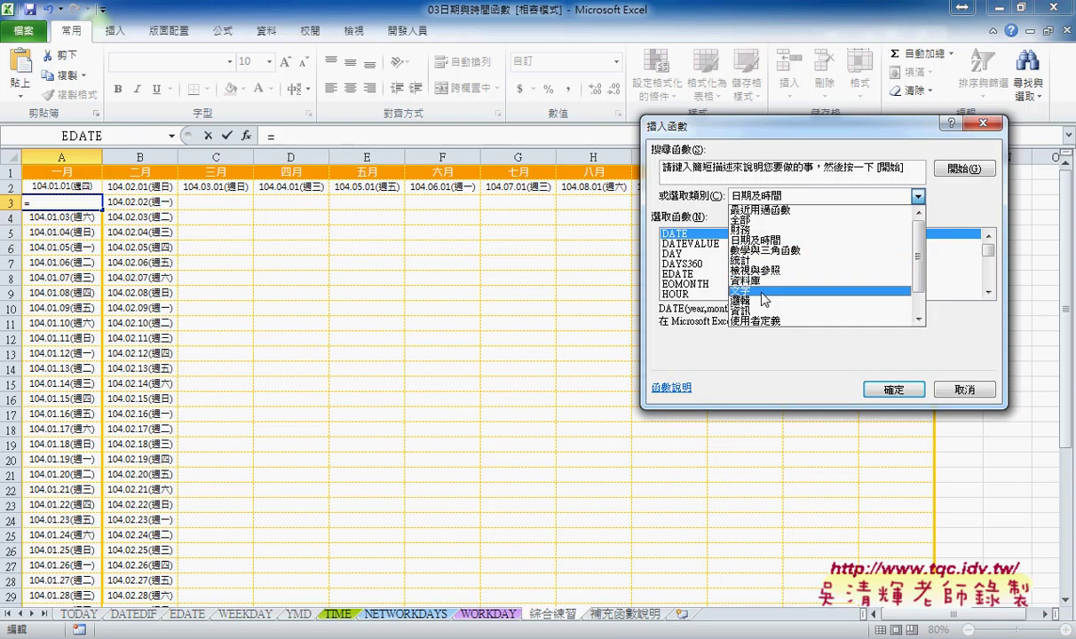
{"action": "left_click", "coordinate": [742, 299]}
{"action": "left_click", "coordinate": [697, 255]}
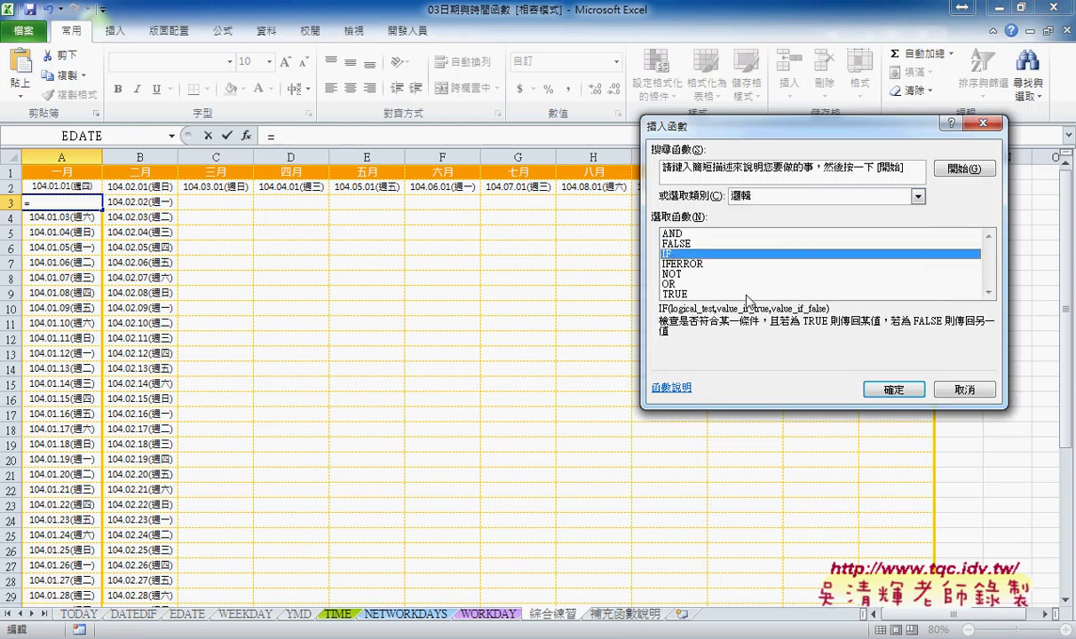
{"action": "left_click", "coordinate": [891, 388]}
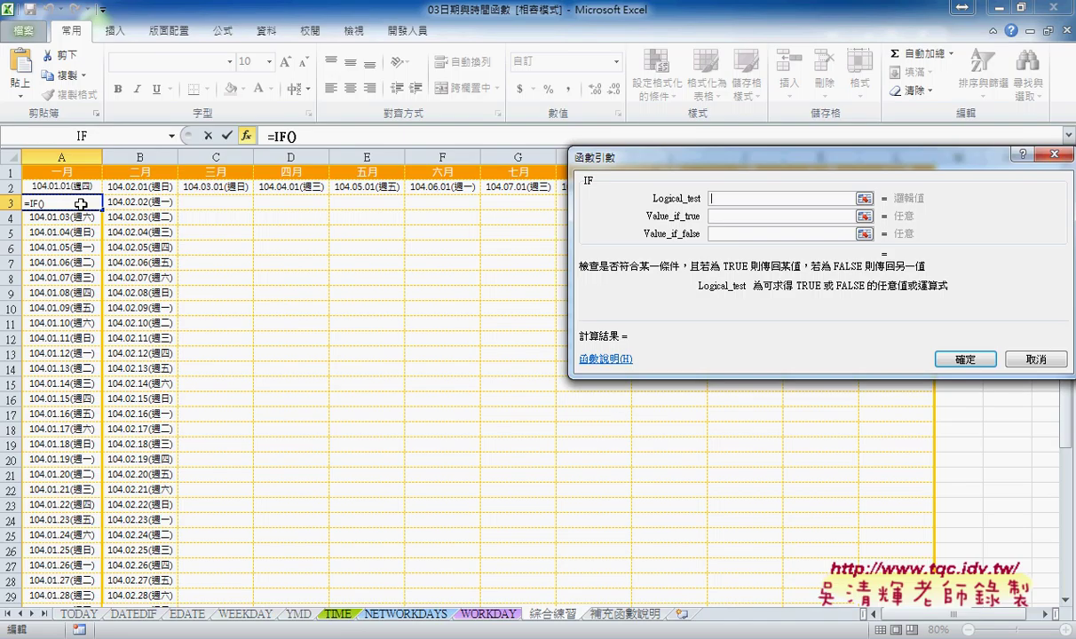
Set the IF logical test to month(A2)<>month(A2+1)
{"action": "type", "text": "m"}
{"action": "type", "text": "onth"}
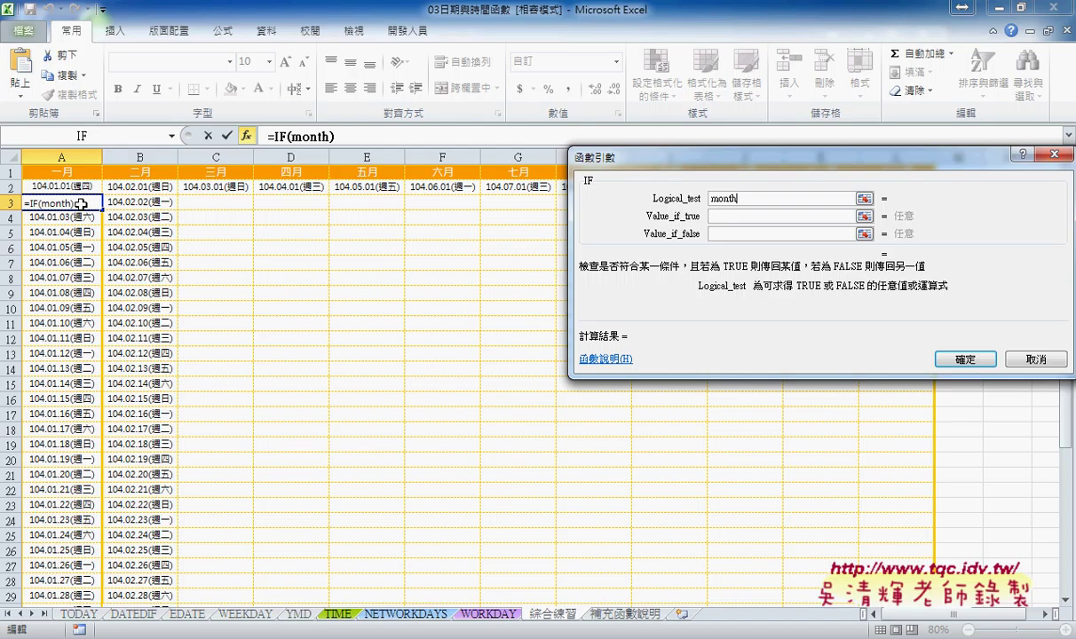
{"action": "type", "text": "("}
{"action": "left_click", "coordinate": [66, 186]}
{"action": "type", "text": ")"}
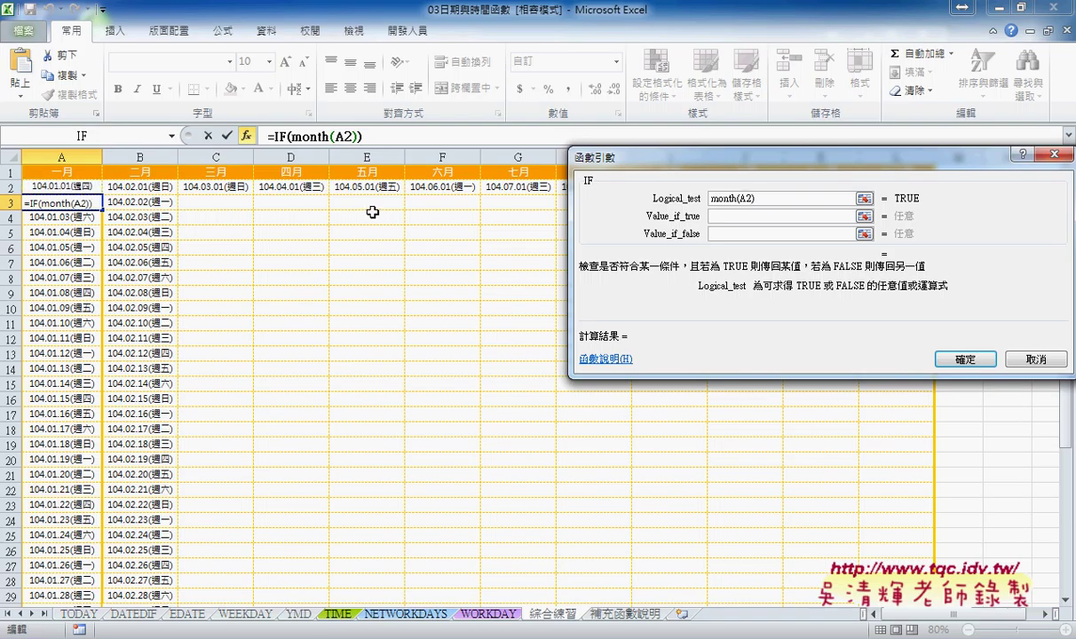
{"action": "type", "text": "<"}
{"action": "key", "text": "BackSpace"}
{"action": "type", "text": "="}
{"action": "key", "text": "BackSpace"}
{"action": "type", "text": "<>"}
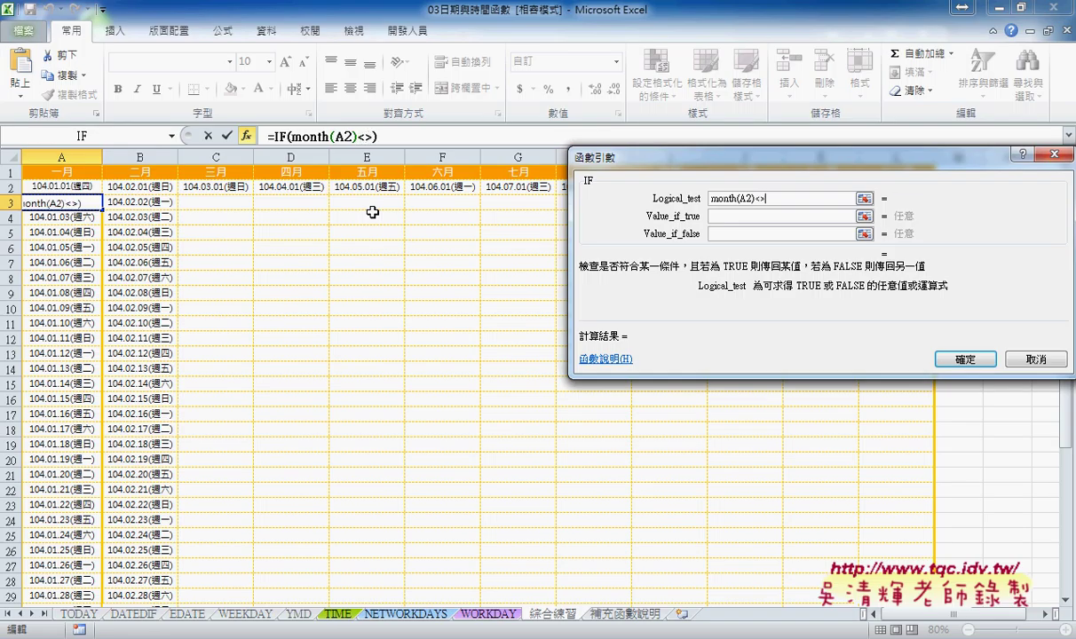
{"action": "type", "text": "mo"}
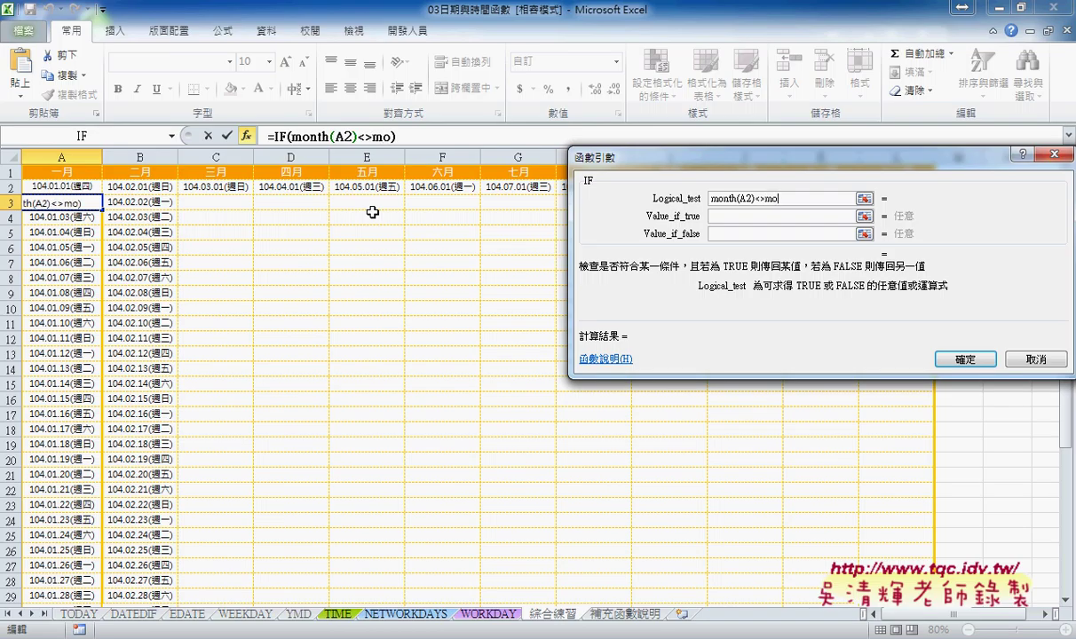
{"action": "type", "text": "nth("}
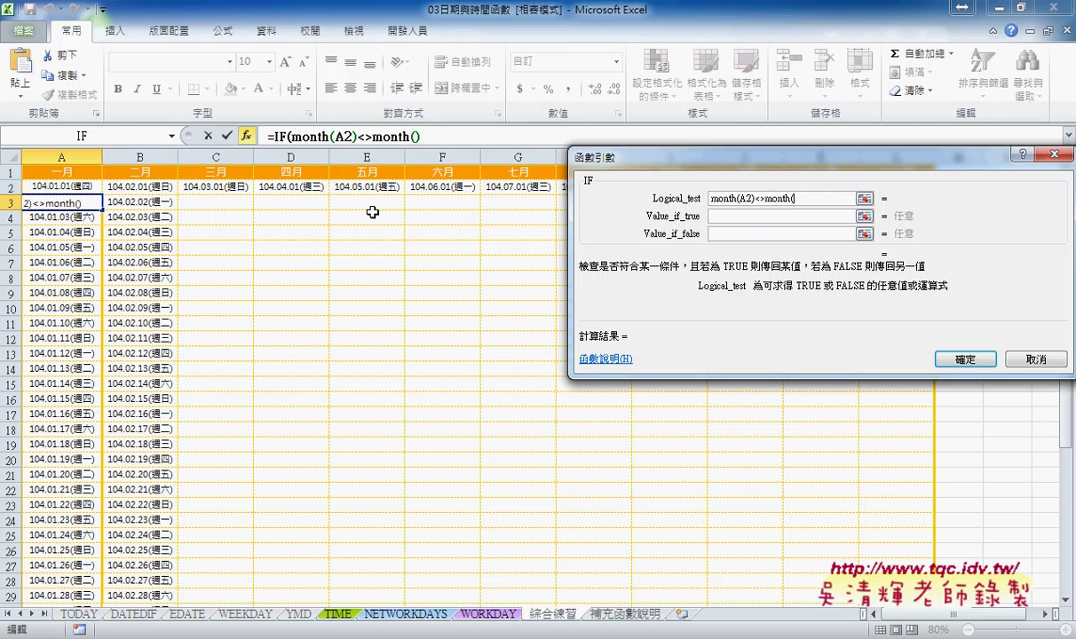
{"action": "type", "text": "A2+1"}
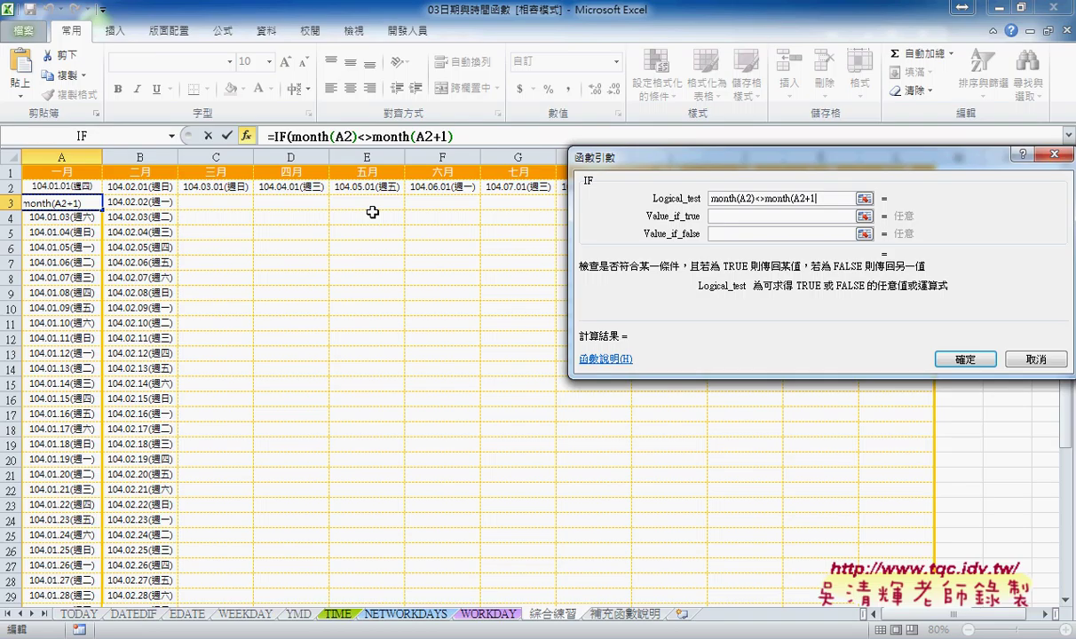
{"action": "type", "text": ")"}
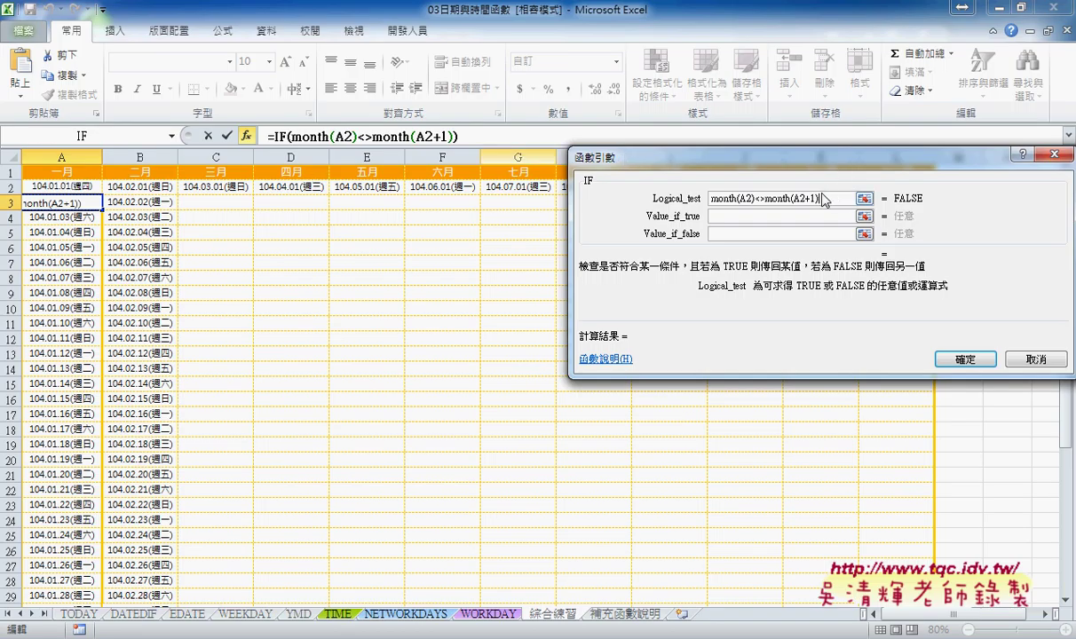
Set Value_if_true to "" and Value_if_false to A2+1, and confirm the formula
{"action": "left_click", "coordinate": [770, 216]}
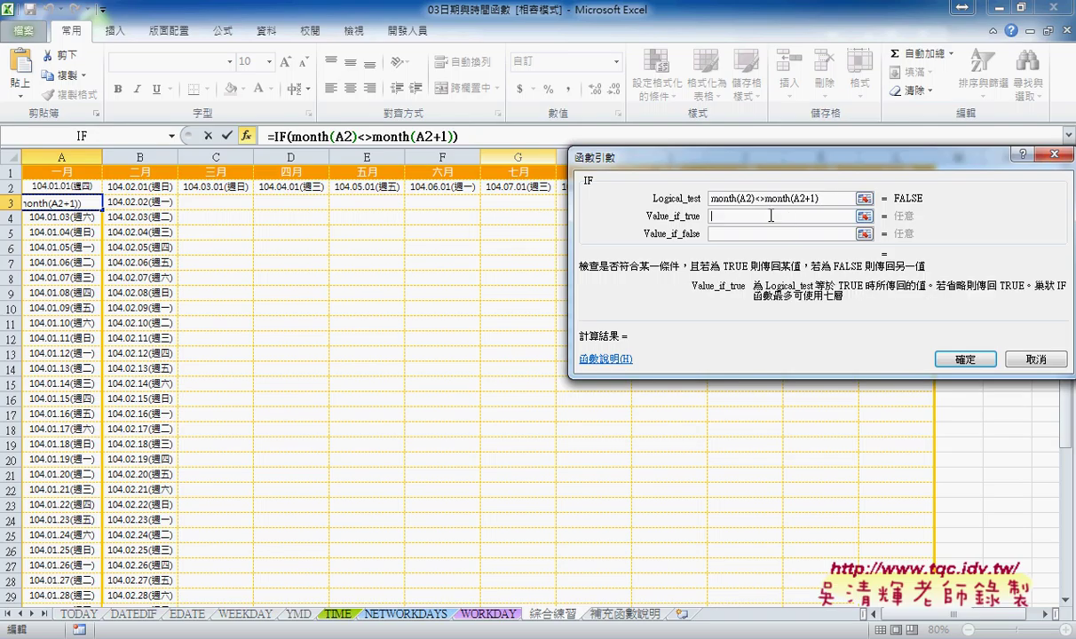
{"action": "type", "text": "\"\""}
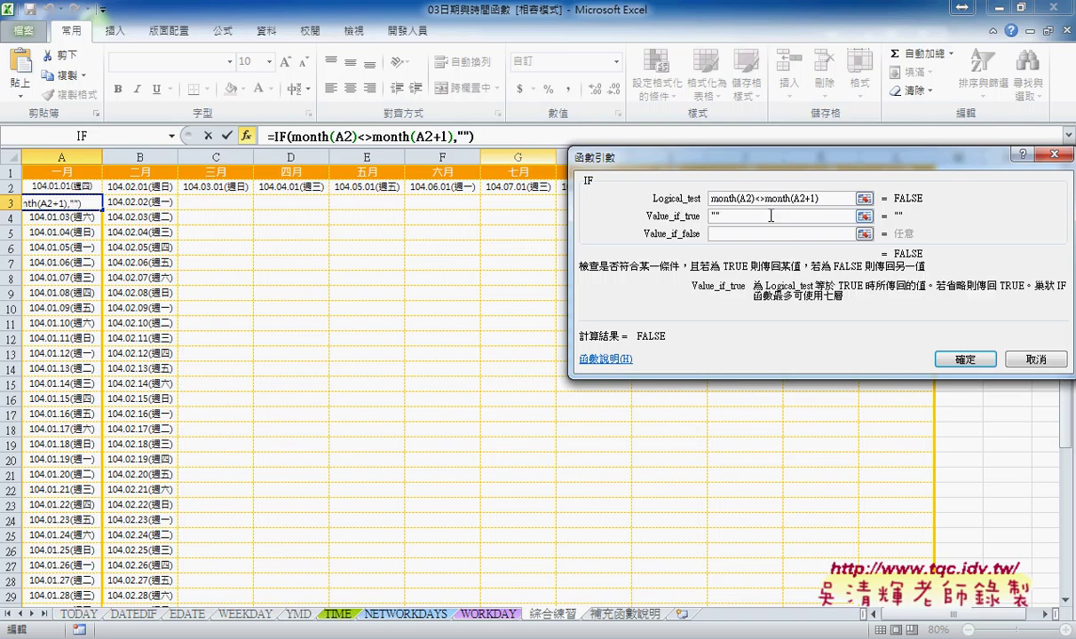
{"action": "key", "text": "Tab"}
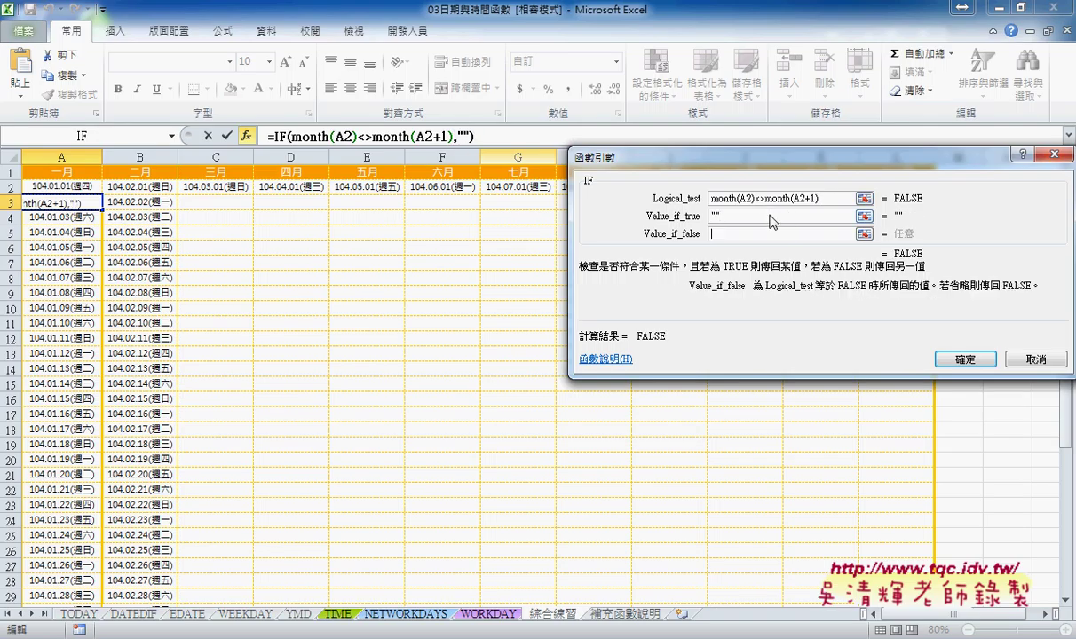
{"action": "type", "text": "A2+1"}
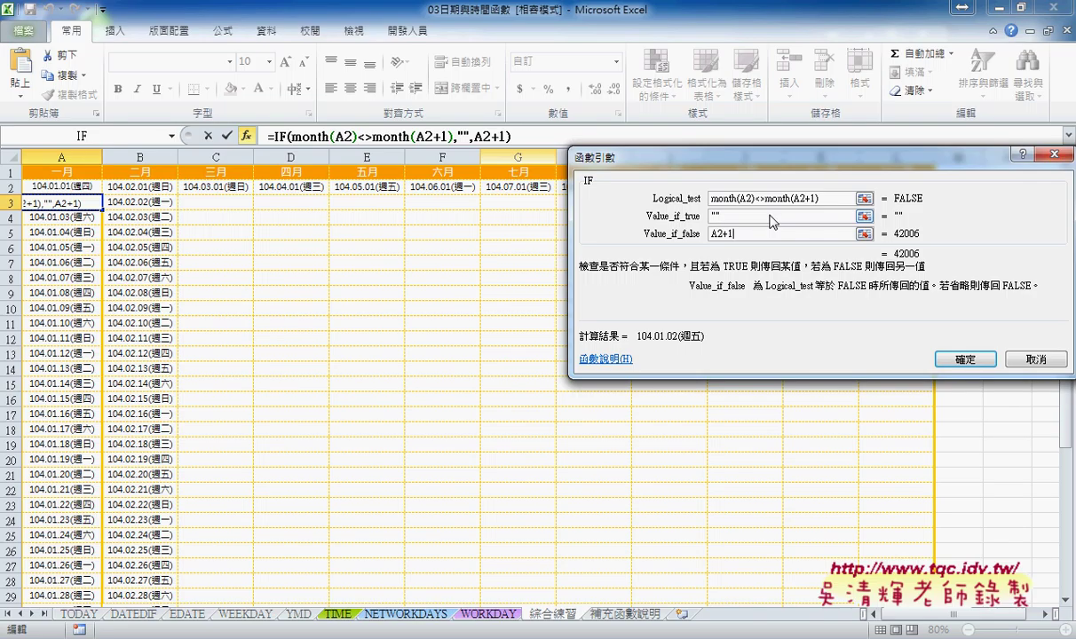
{"action": "left_click", "coordinate": [962, 356]}
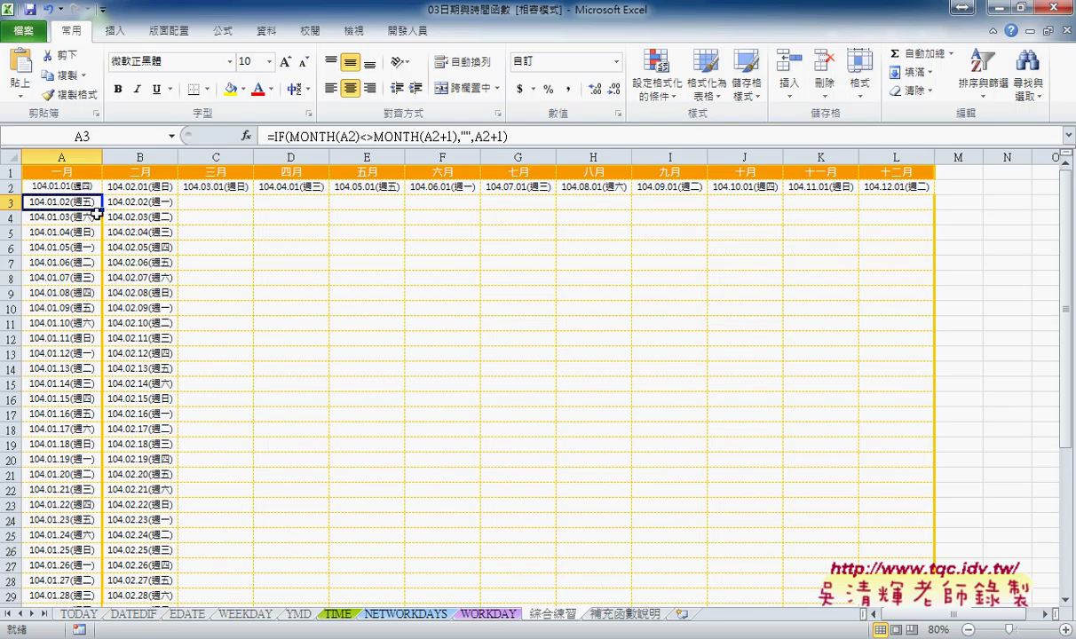
Fill A3's IF formula down to row 32 and across into column B, then reselect A3
{"action": "mouse_move", "coordinate": [96, 213]}
{"action": "left_mouse_down"}
{"action": "mouse_move", "coordinate": [98, 593]}
{"action": "mouse_move", "coordinate": [101, 583]}
{"action": "mouse_move", "coordinate": [161, 587]}
{"action": "left_mouse_up"}
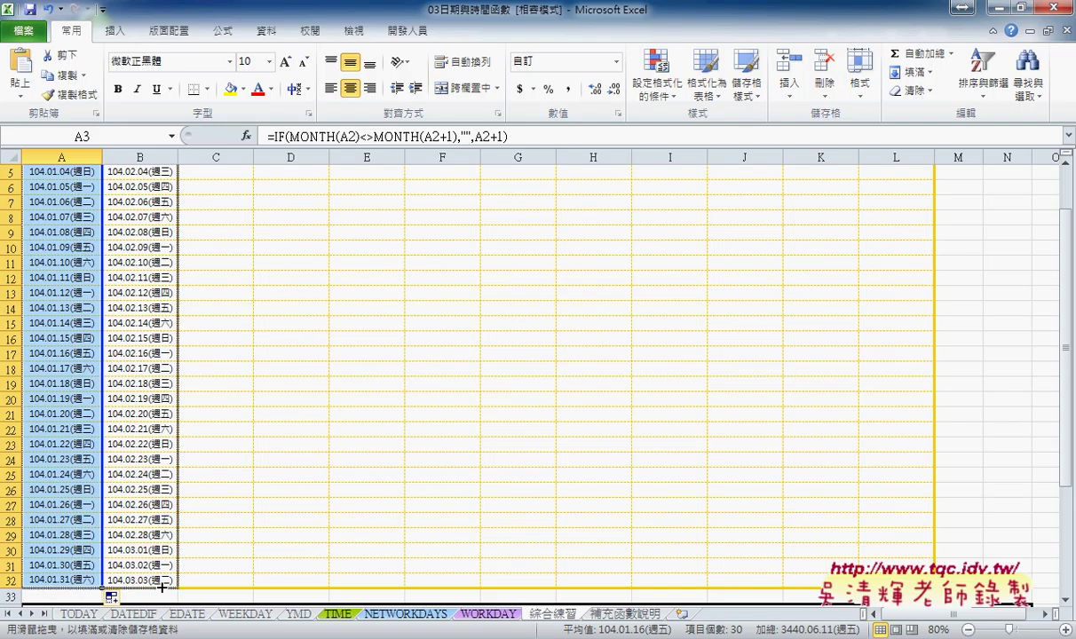
{"action": "left_click_drag", "start_coordinate": [162, 587], "coordinate": [161, 591]}
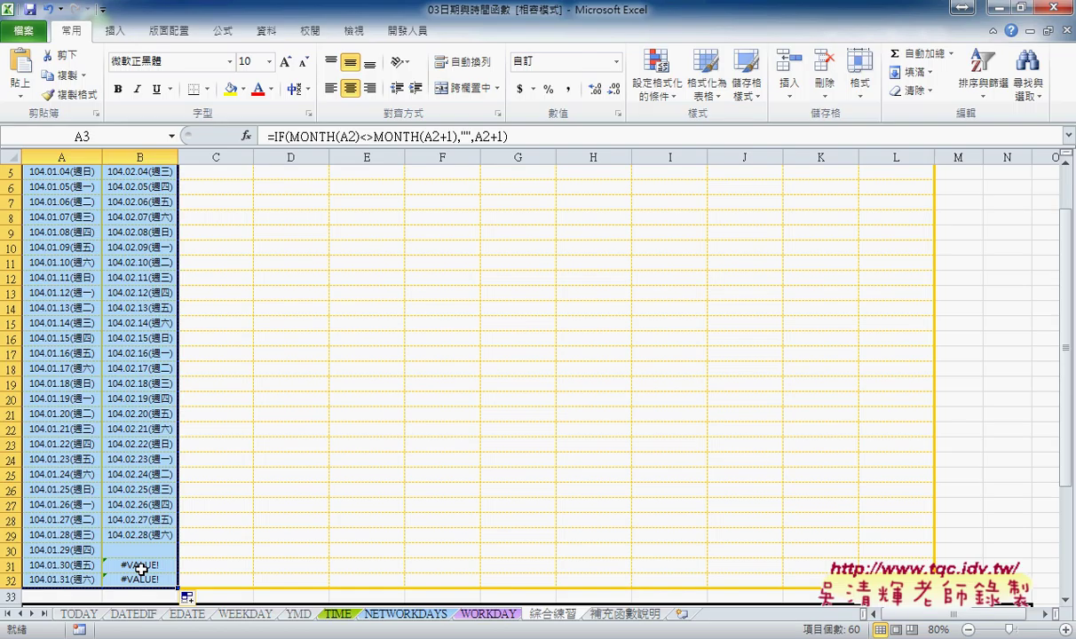
{"action": "scroll", "coordinate": [140, 569], "scroll_direction": "up", "scroll_amount": 2}
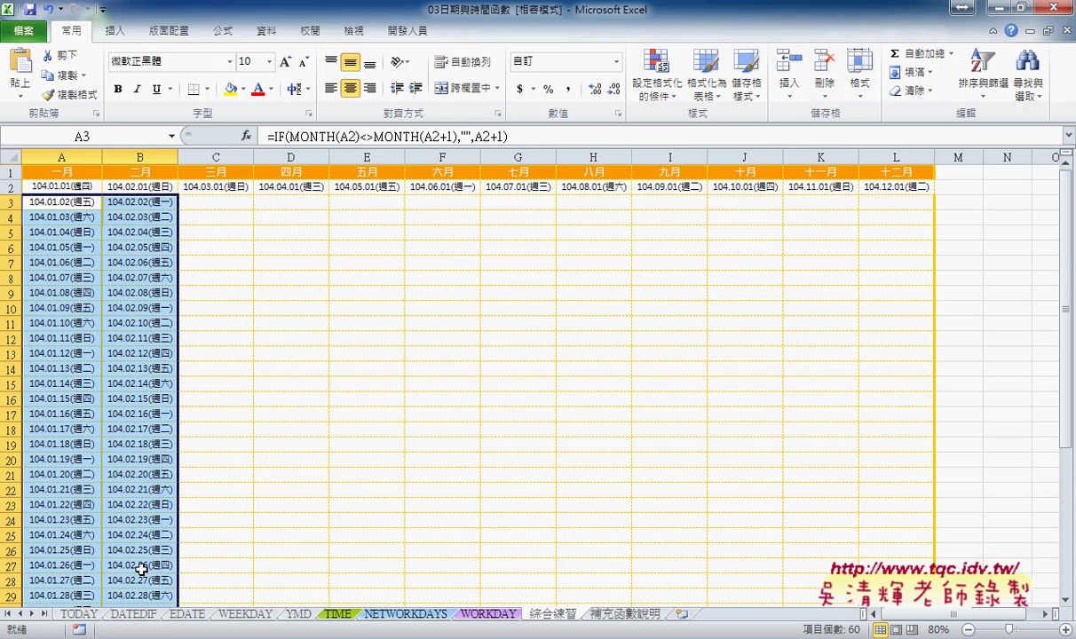
{"action": "left_click", "coordinate": [80, 201]}
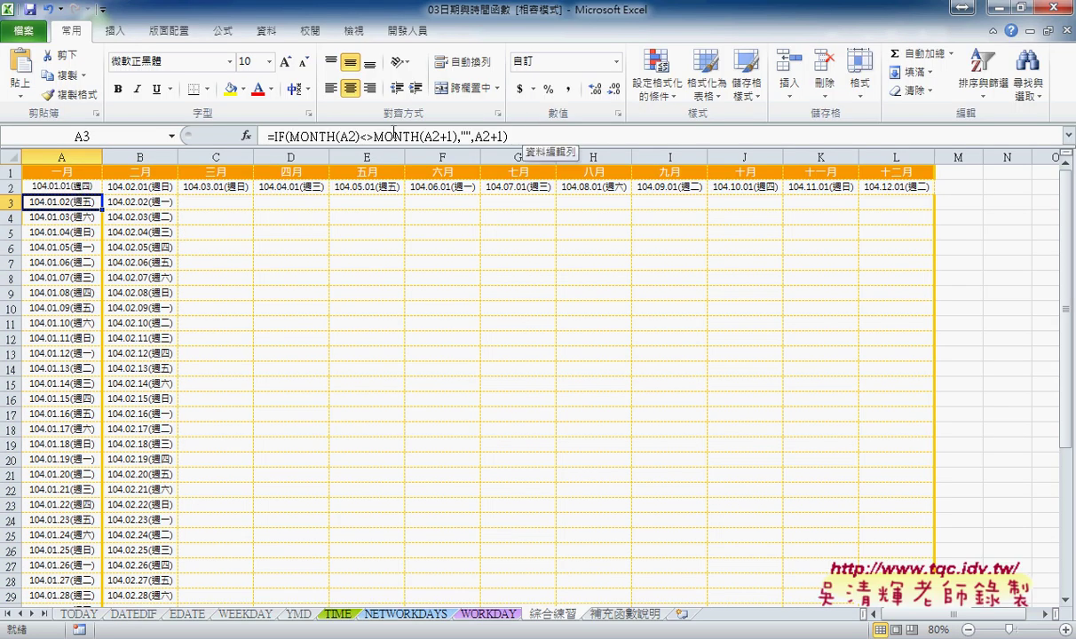
Cut the IF formula out of A3 and list functions from all (全部) categories
{"action": "left_click_drag", "start_coordinate": [274, 136], "coordinate": [508, 136]}
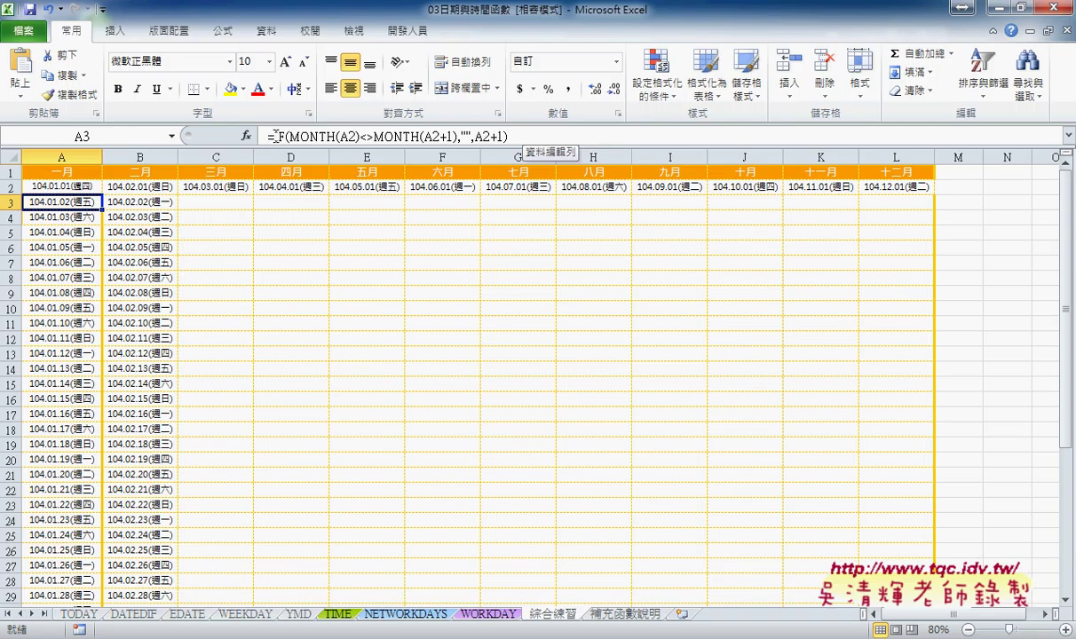
{"action": "right_click", "coordinate": [476, 136]}
{"action": "left_click", "coordinate": [511, 146]}
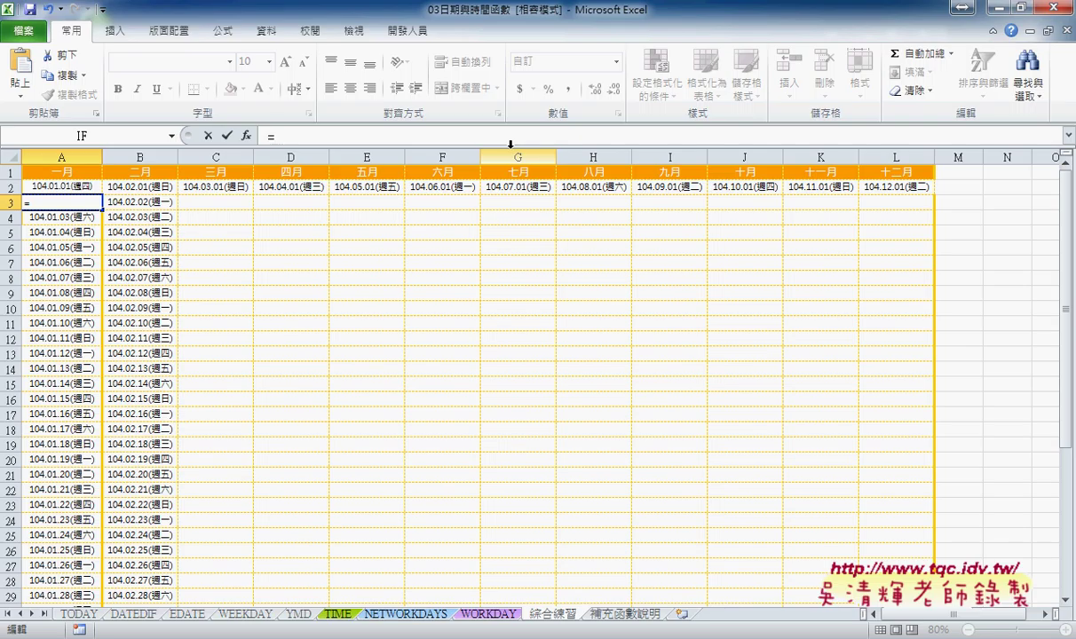
{"action": "left_click", "coordinate": [247, 136]}
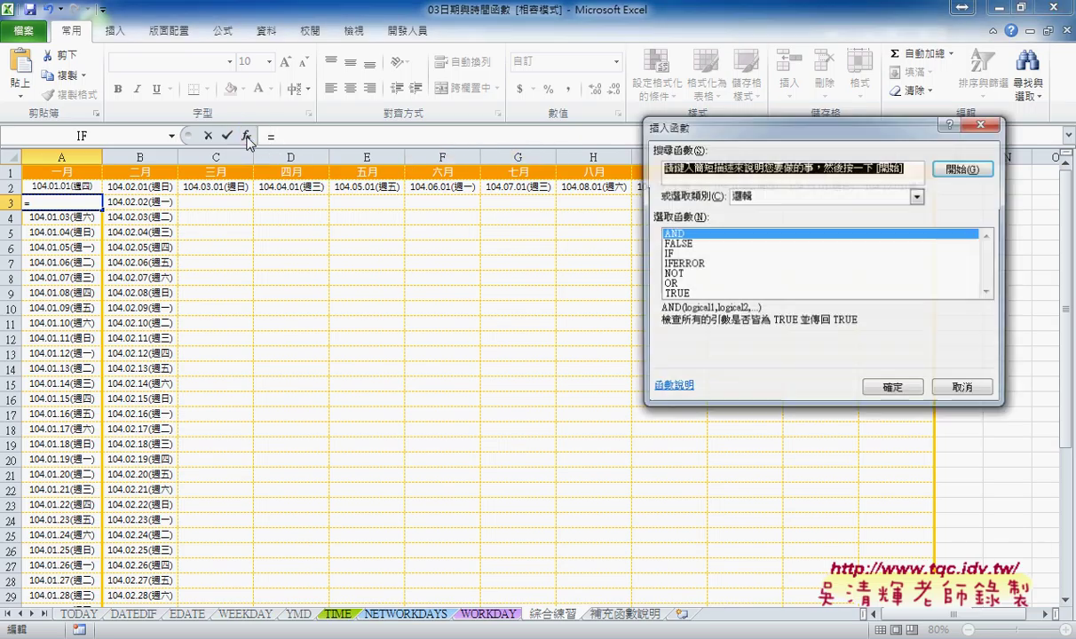
{"action": "left_click", "coordinate": [764, 197]}
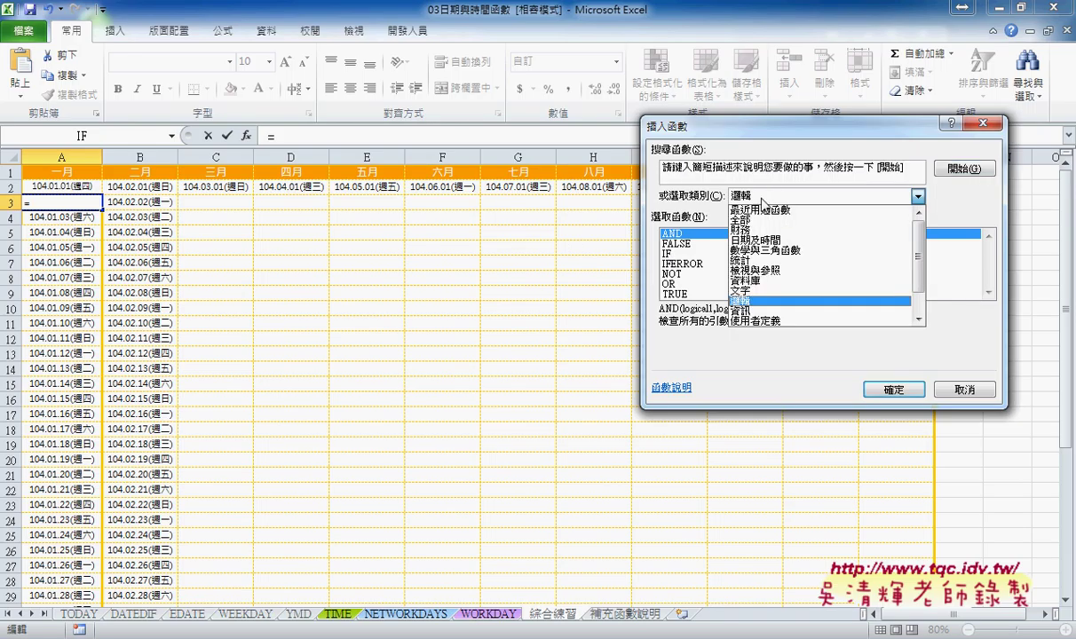
{"action": "left_click", "coordinate": [742, 219]}
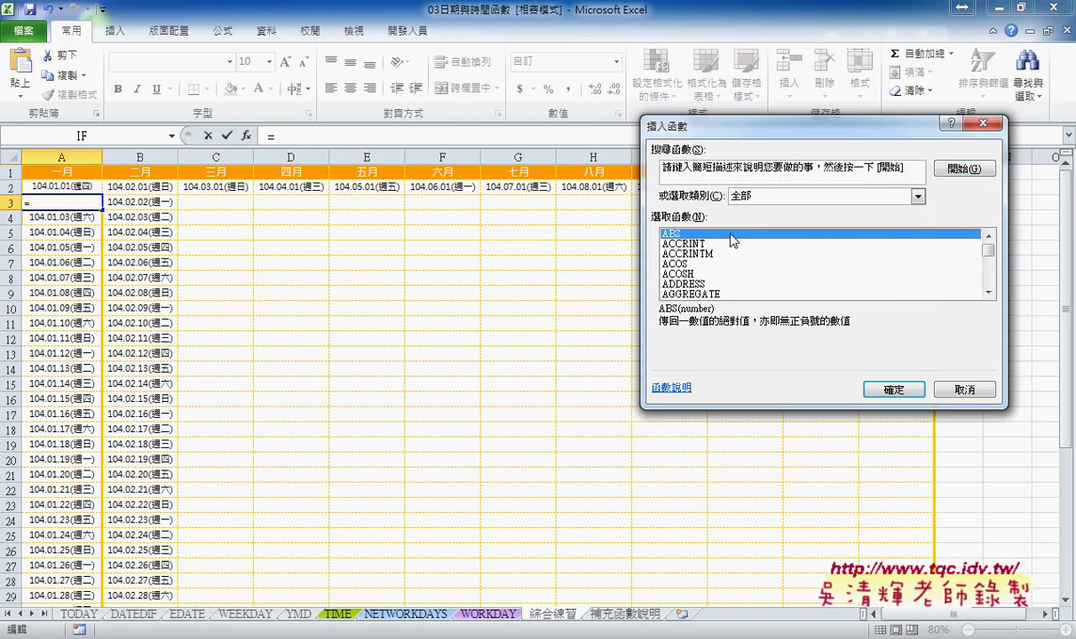
Find ISERROR in the list and highlight its description of #VALUE! errors
{"action": "key", "text": "i"}
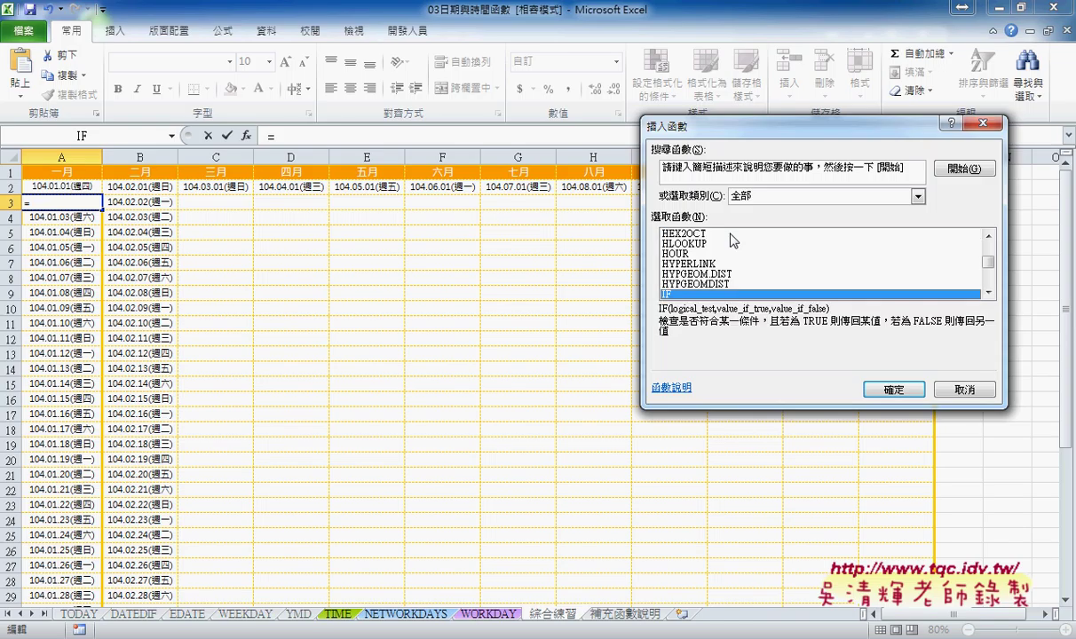
{"action": "key", "text": "s"}
{"action": "key", "text": "Down"}
{"action": "key", "text": "Down"}
{"action": "key", "text": "Up"}
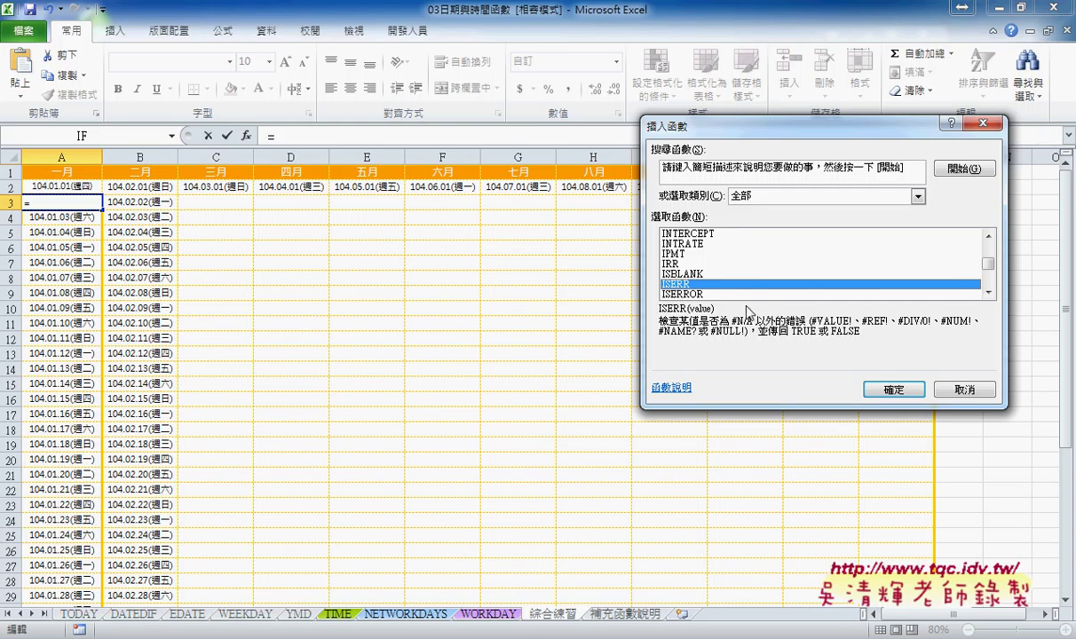
{"action": "left_click", "coordinate": [697, 295]}
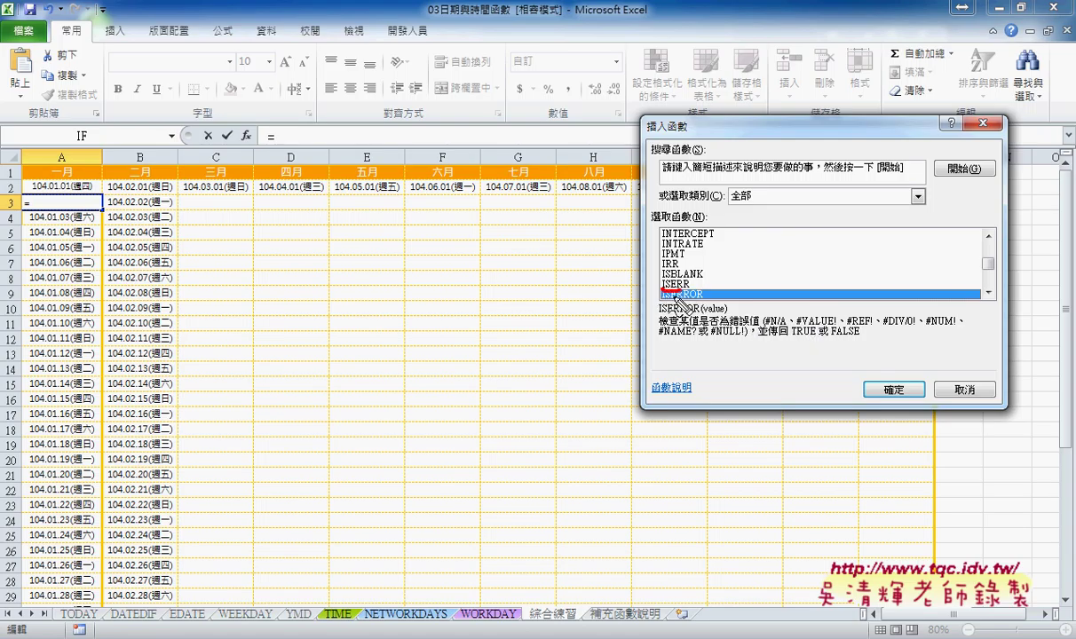
{"action": "left_click_drag", "start_coordinate": [661, 290], "coordinate": [680, 289]}
{"action": "left_click_drag", "start_coordinate": [797, 328], "coordinate": [836, 329]}
{"action": "key", "text": "Escape"}
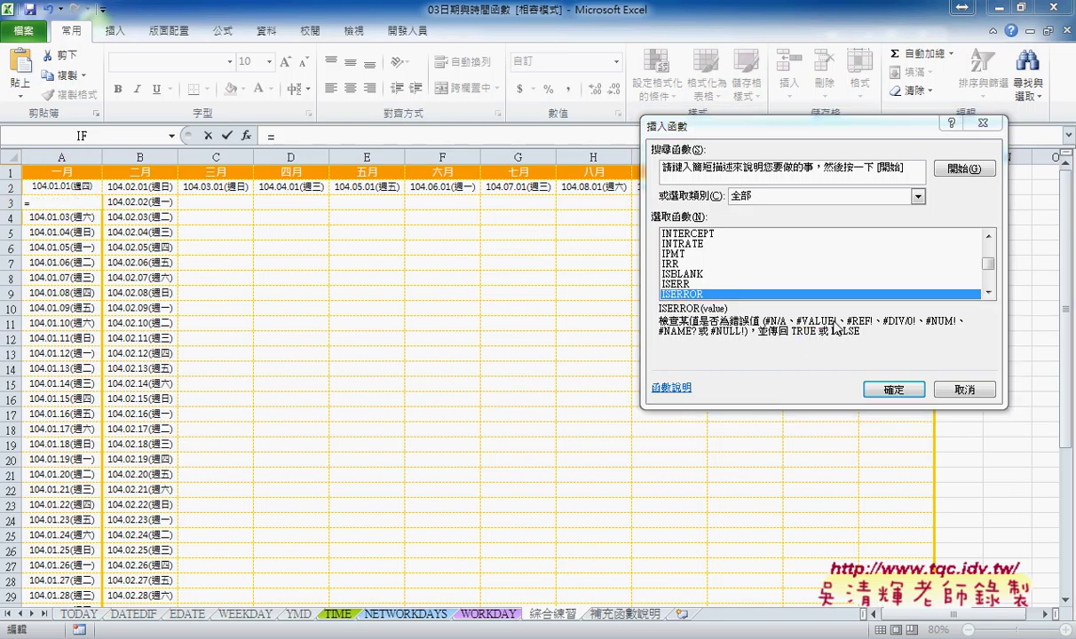
{"action": "left_click", "coordinate": [684, 294]}
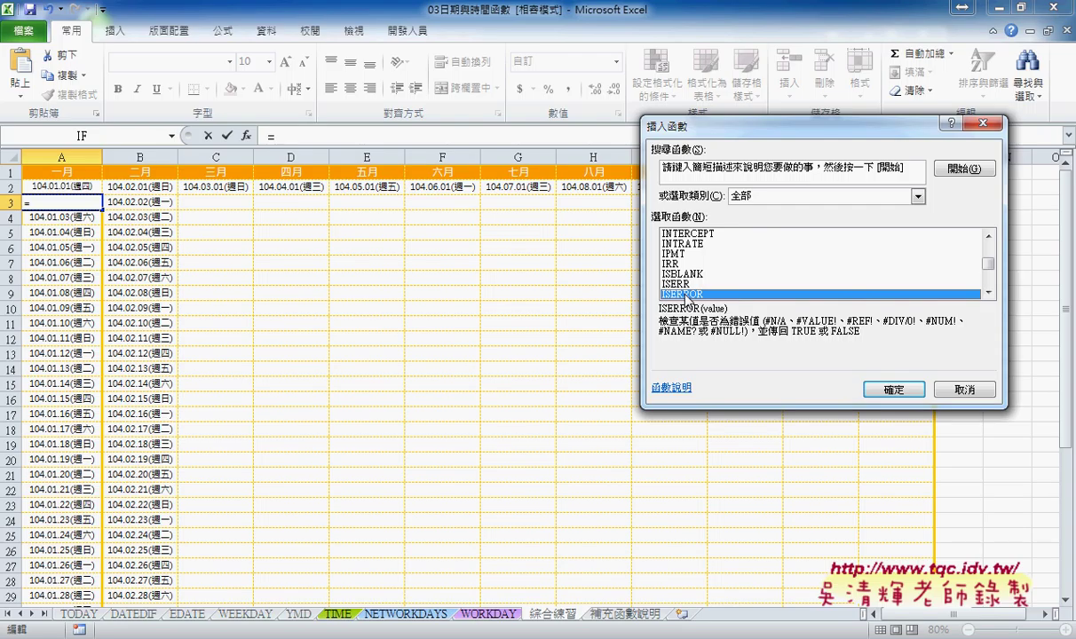
{"action": "left_click", "coordinate": [720, 195]}
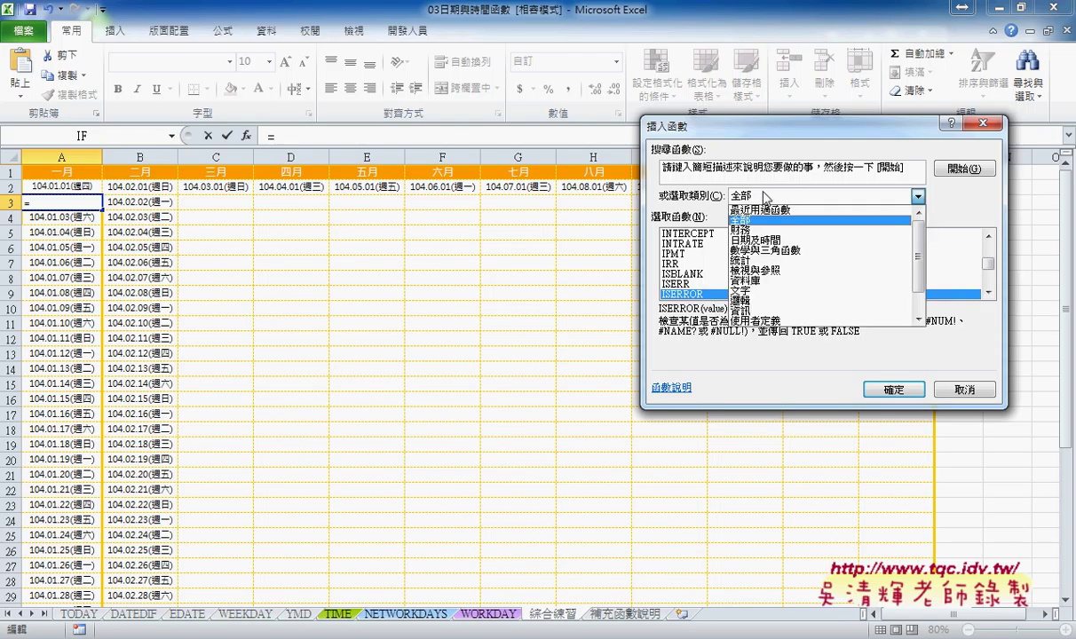
Pick IFERROR from the Logical category and circle it on screen
{"action": "left_click", "coordinate": [742, 300]}
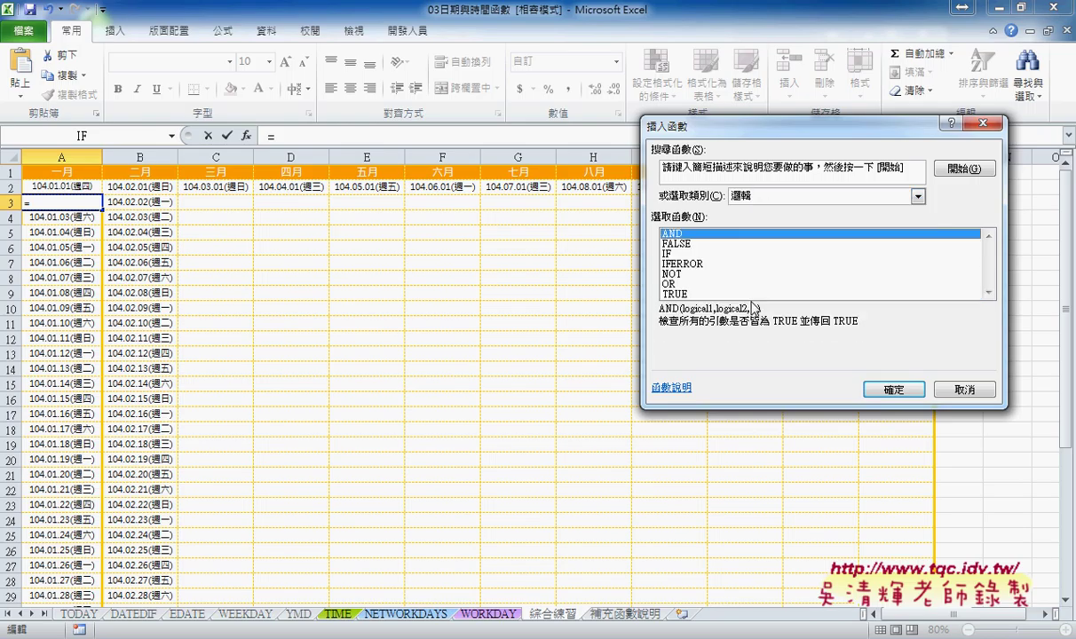
{"action": "left_click", "coordinate": [675, 265]}
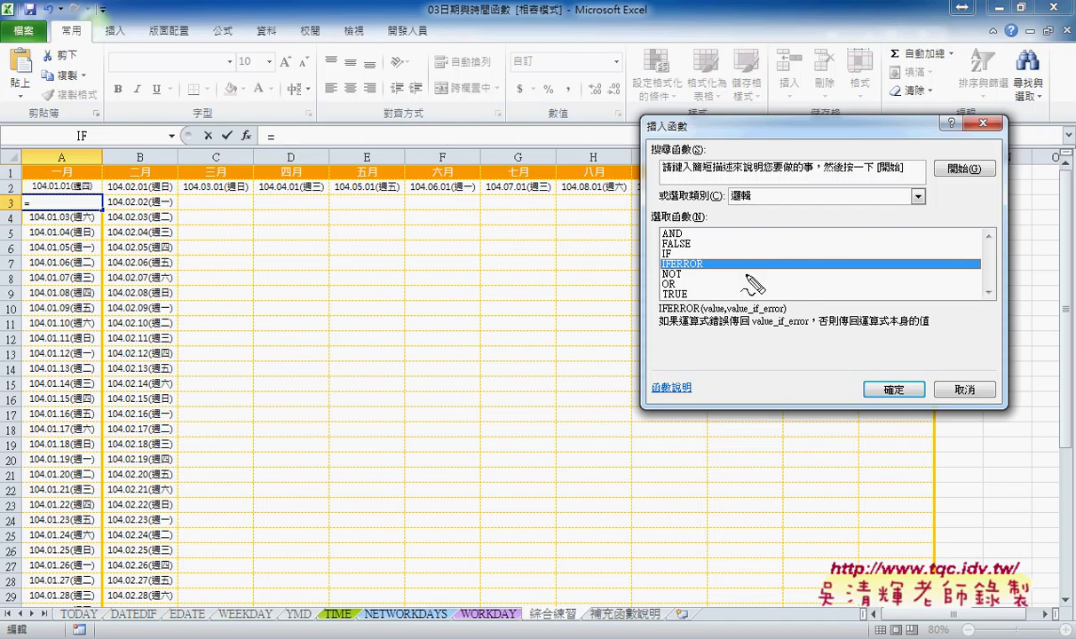
{"action": "mouse_move", "coordinate": [704, 277]}
{"action": "left_mouse_down"}
{"action": "mouse_move", "coordinate": [632, 273]}
{"action": "mouse_move", "coordinate": [675, 249]}
{"action": "mouse_move", "coordinate": [694, 293]}
{"action": "left_mouse_up"}
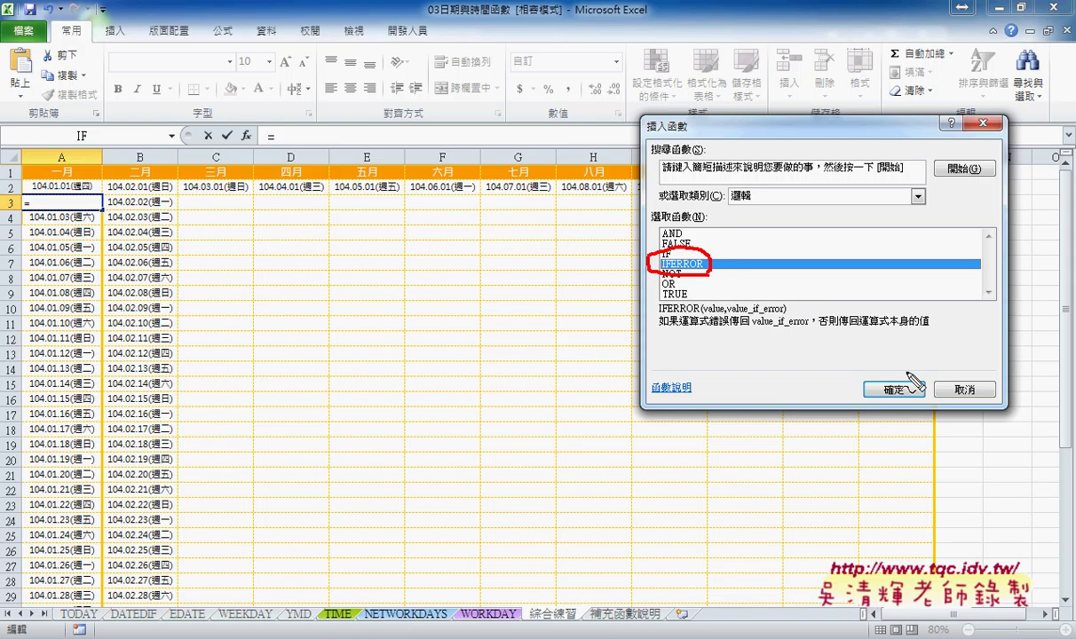
{"action": "key", "text": "Escape"}
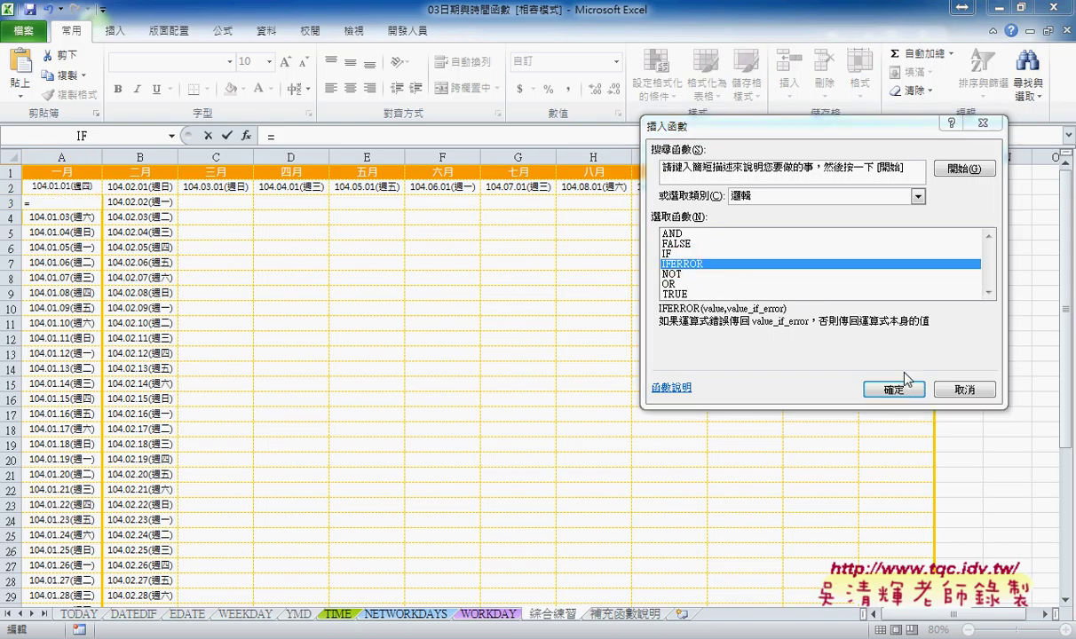
Wrap A3's IF date formula in IFERROR with "" as Value_if_error, giving =IFERROR(IF(MONTH(A2)<>MONTH(A2+1),"",A2+1),"")
{"action": "left_click", "coordinate": [899, 388]}
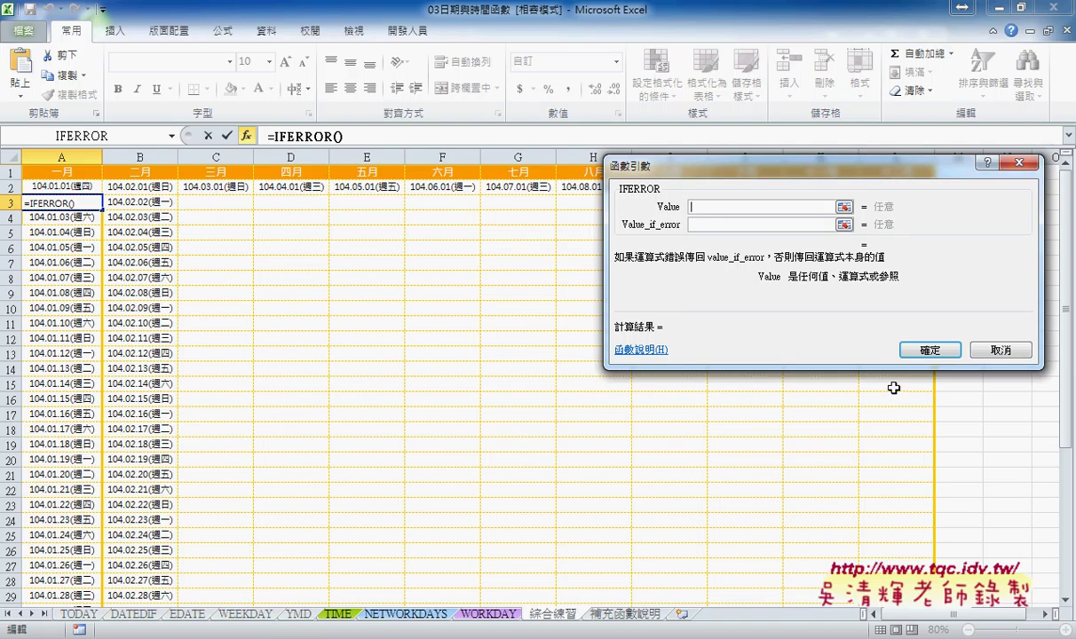
{"action": "right_click", "coordinate": [725, 210]}
{"action": "left_click", "coordinate": [745, 271]}
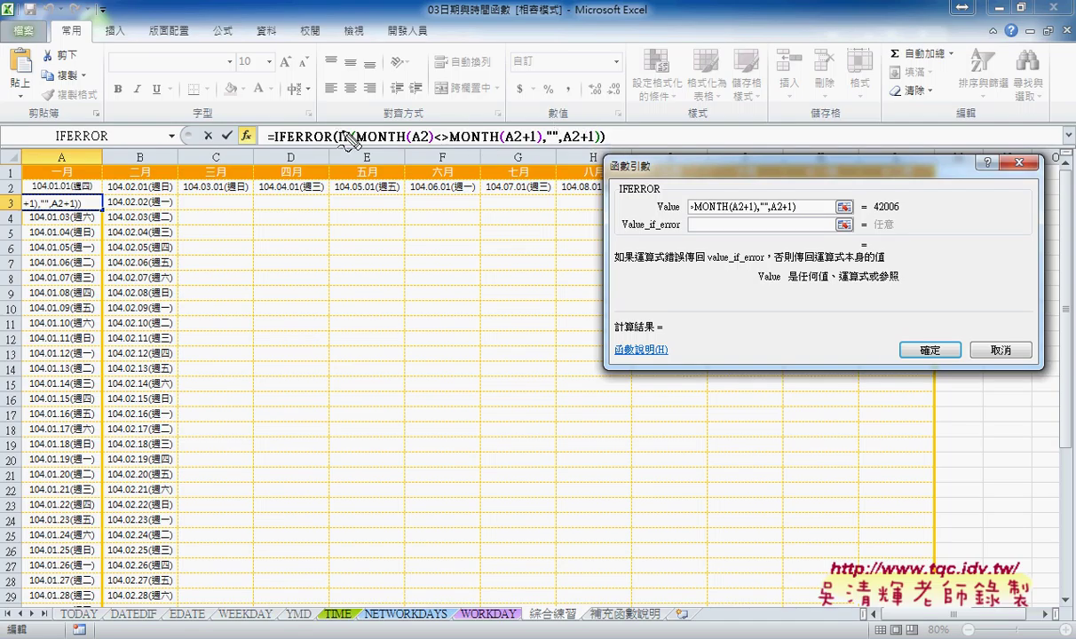
{"action": "mouse_move", "coordinate": [342, 144]}
{"action": "left_mouse_down"}
{"action": "mouse_move", "coordinate": [524, 145]}
{"action": "mouse_move", "coordinate": [345, 123]}
{"action": "mouse_move", "coordinate": [330, 144]}
{"action": "left_mouse_up"}
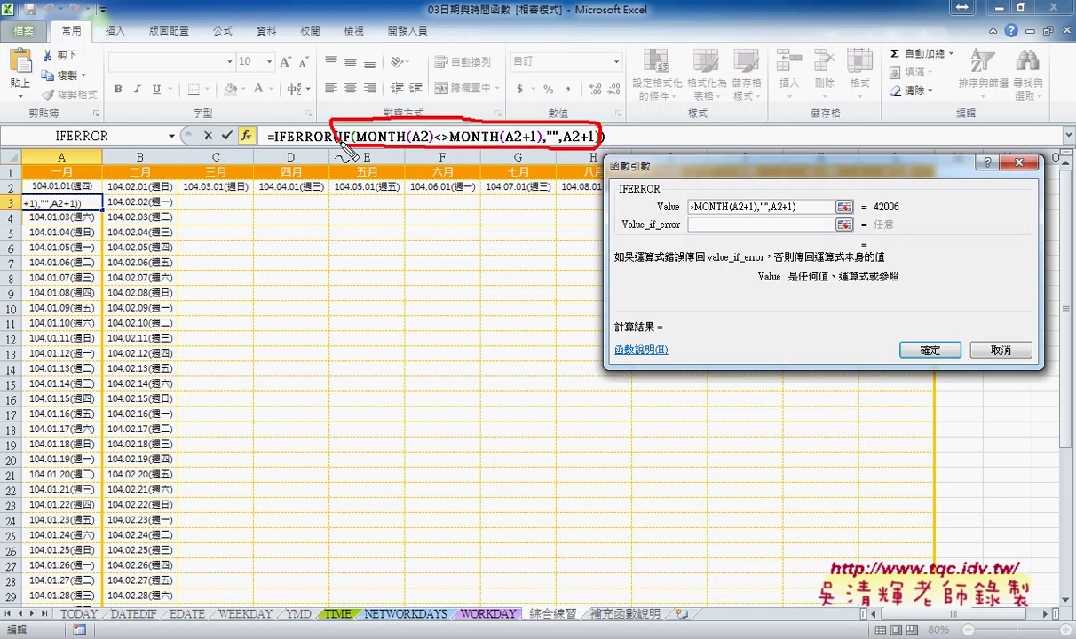
{"action": "mouse_move", "coordinate": [486, 101]}
{"action": "left_mouse_down"}
{"action": "mouse_move", "coordinate": [713, 191]}
{"action": "mouse_move", "coordinate": [731, 175]}
{"action": "left_mouse_up"}
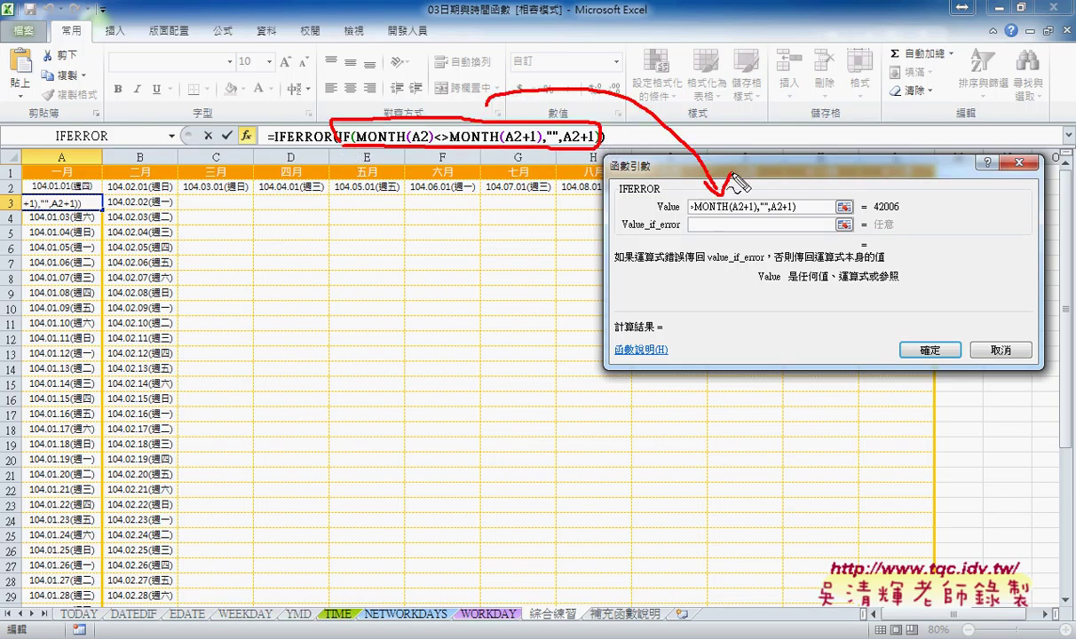
{"action": "left_click_drag", "start_coordinate": [694, 213], "coordinate": [798, 212]}
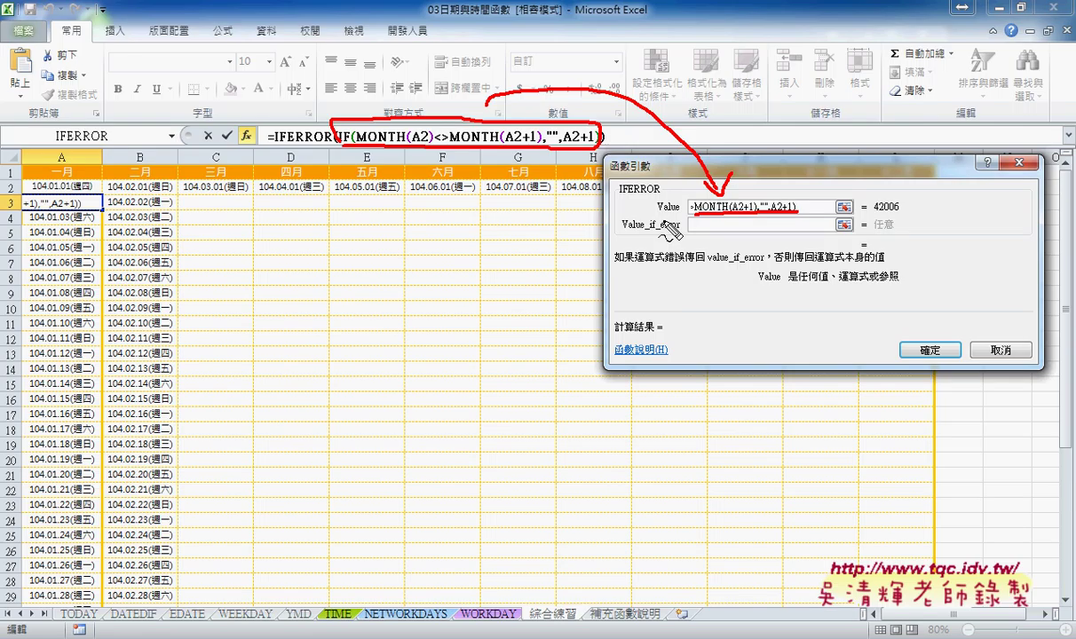
{"action": "key", "text": "Escape"}
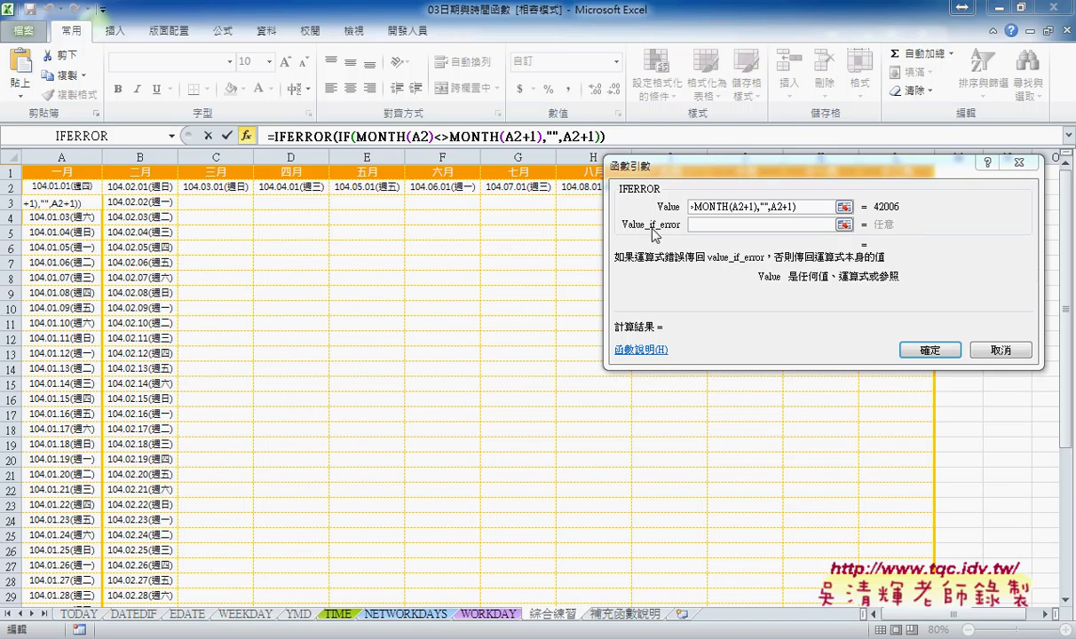
{"action": "left_click", "coordinate": [693, 224]}
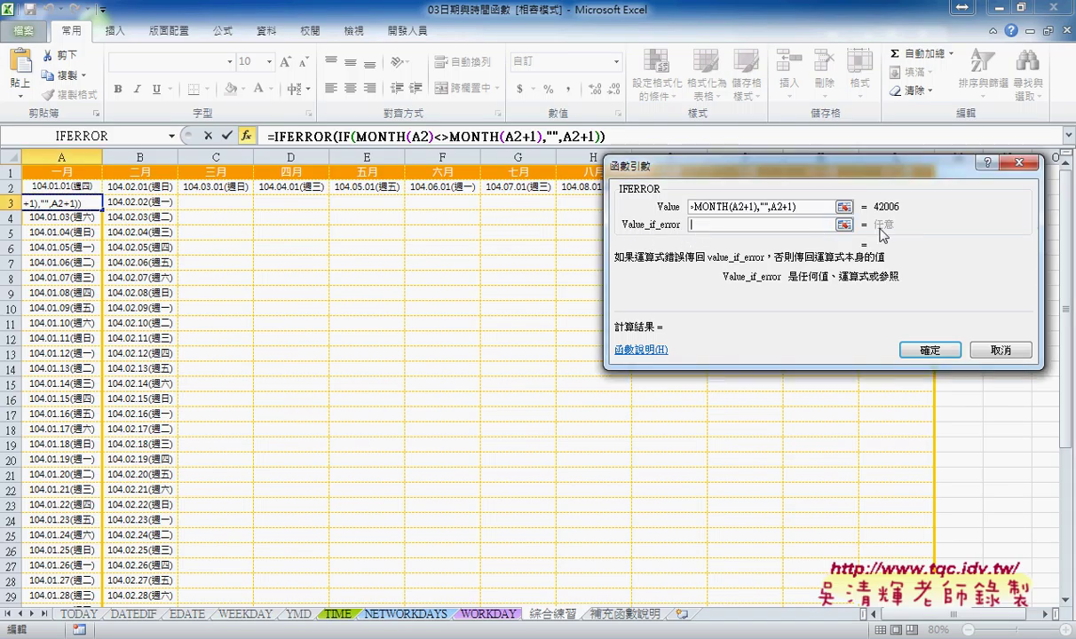
{"action": "type", "text": "\"\""}
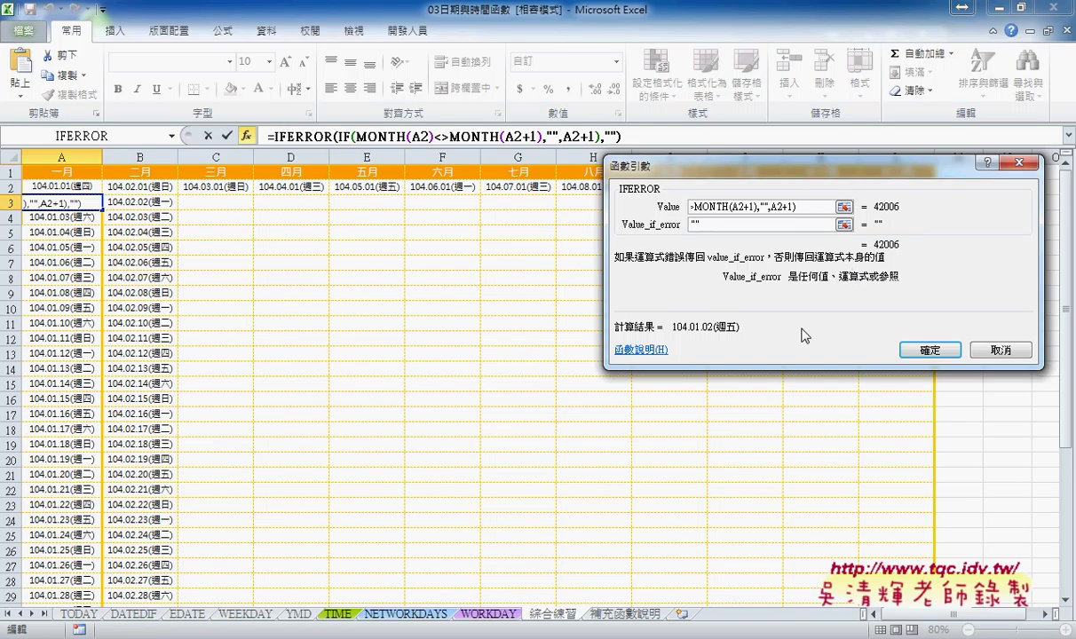
{"action": "left_click", "coordinate": [929, 350]}
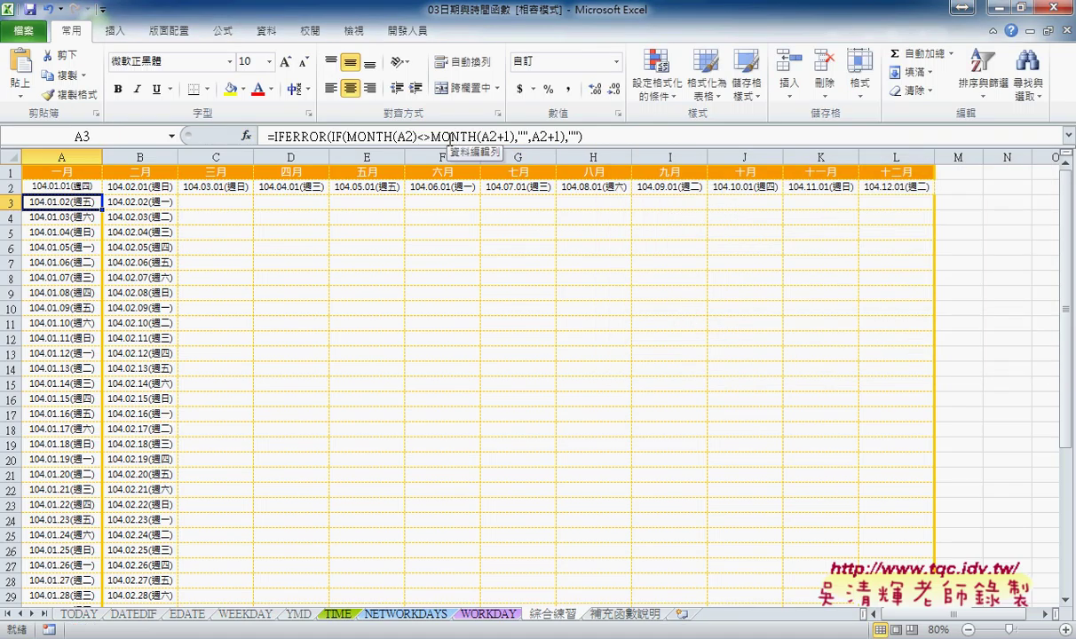
Fill the A3 formula down to A32, then across columns B through L
{"action": "mouse_move", "coordinate": [102, 210]}
{"action": "left_mouse_down"}
{"action": "mouse_move", "coordinate": [88, 452]}
{"action": "mouse_move", "coordinate": [99, 579]}
{"action": "mouse_move", "coordinate": [176, 589]}
{"action": "left_mouse_up"}
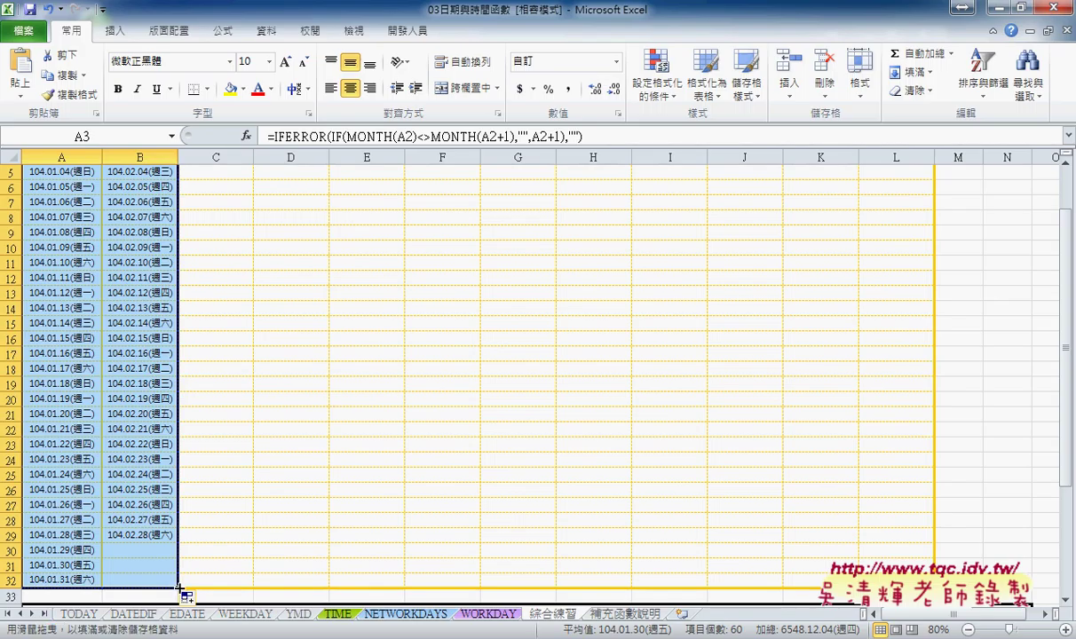
{"action": "left_click_drag", "start_coordinate": [933, 589], "coordinate": [935, 589]}
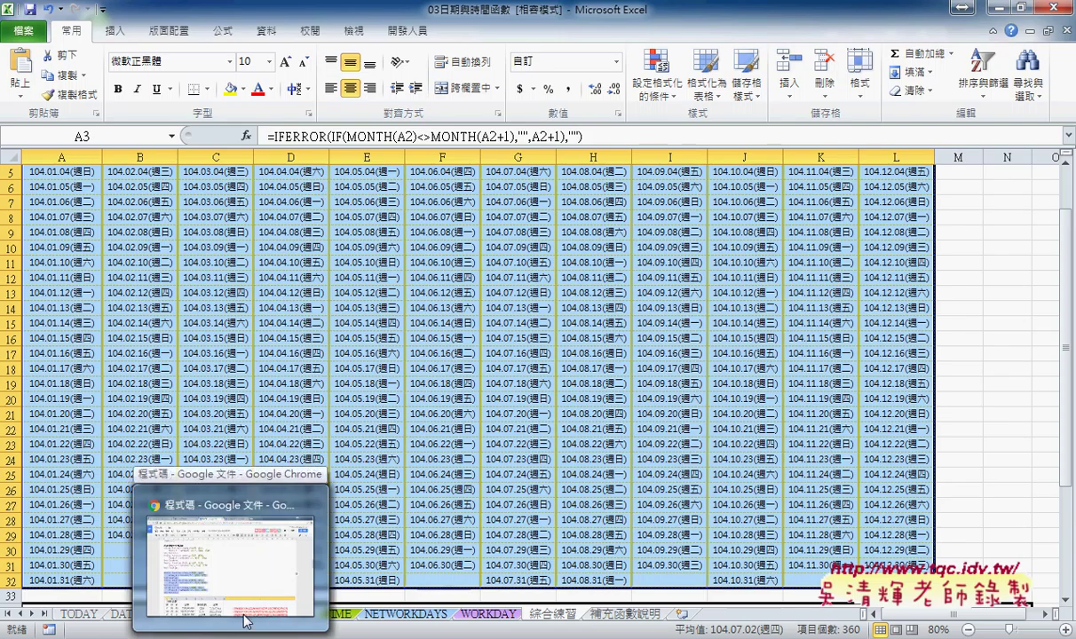
Switch to the Google Docs code notes and scroll to the 年曆(貼到A3) section
{"action": "left_click", "coordinate": [240, 573]}
{"action": "scroll", "coordinate": [515, 244], "scroll_direction": "down", "scroll_amount": 2}
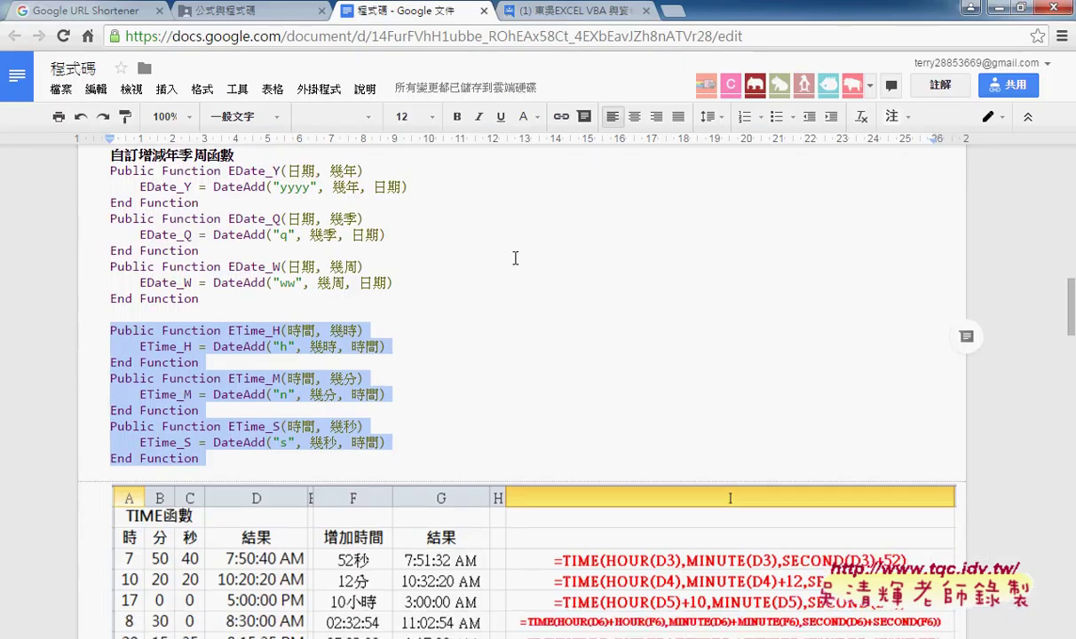
{"action": "scroll", "coordinate": [514, 254], "scroll_direction": "down", "scroll_amount": 2}
{"action": "scroll", "coordinate": [514, 257], "scroll_direction": "down", "scroll_amount": 3}
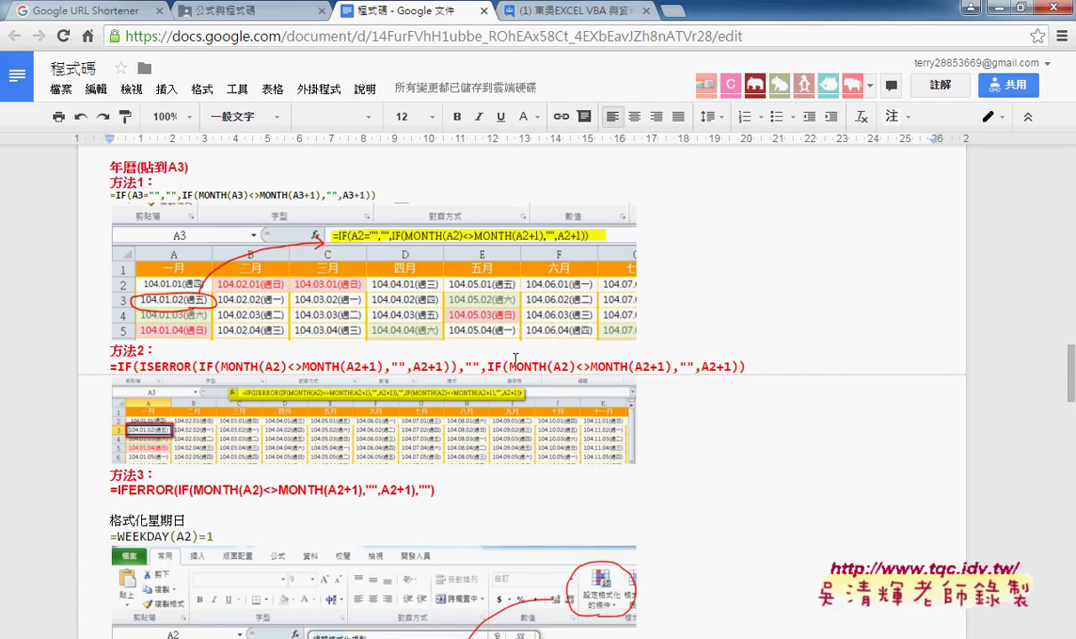
Select the 方法3 IFERROR formula line, then the IF(ISERROR( part of 方法2
{"action": "mouse_move", "coordinate": [435, 490]}
{"action": "left_mouse_down"}
{"action": "mouse_move", "coordinate": [149, 493]}
{"action": "mouse_move", "coordinate": [111, 470]}
{"action": "left_mouse_up"}
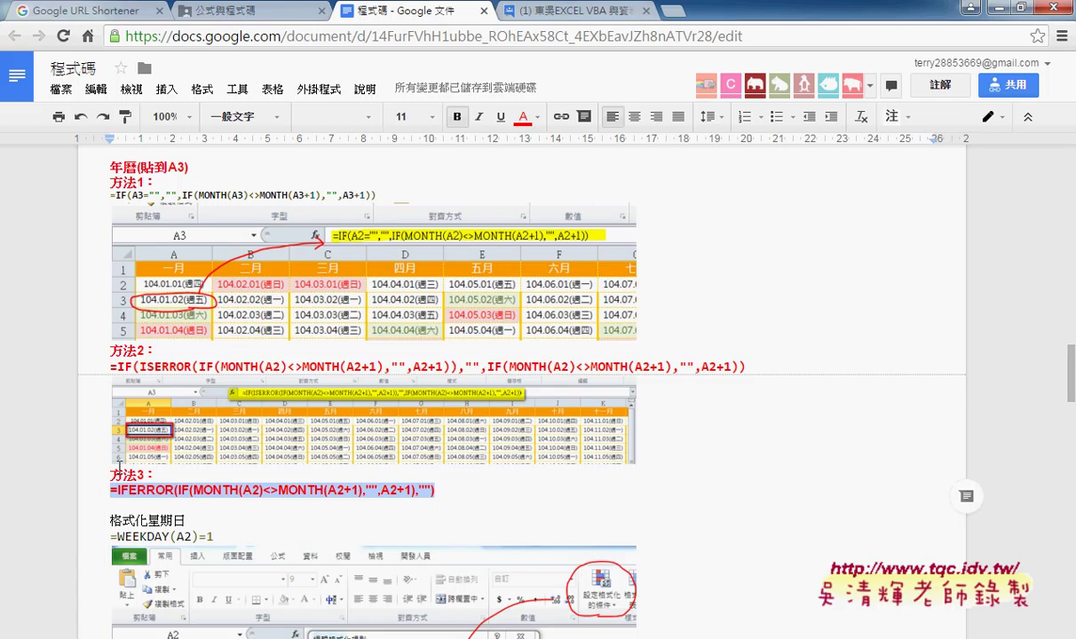
{"action": "double_click", "coordinate": [125, 366]}
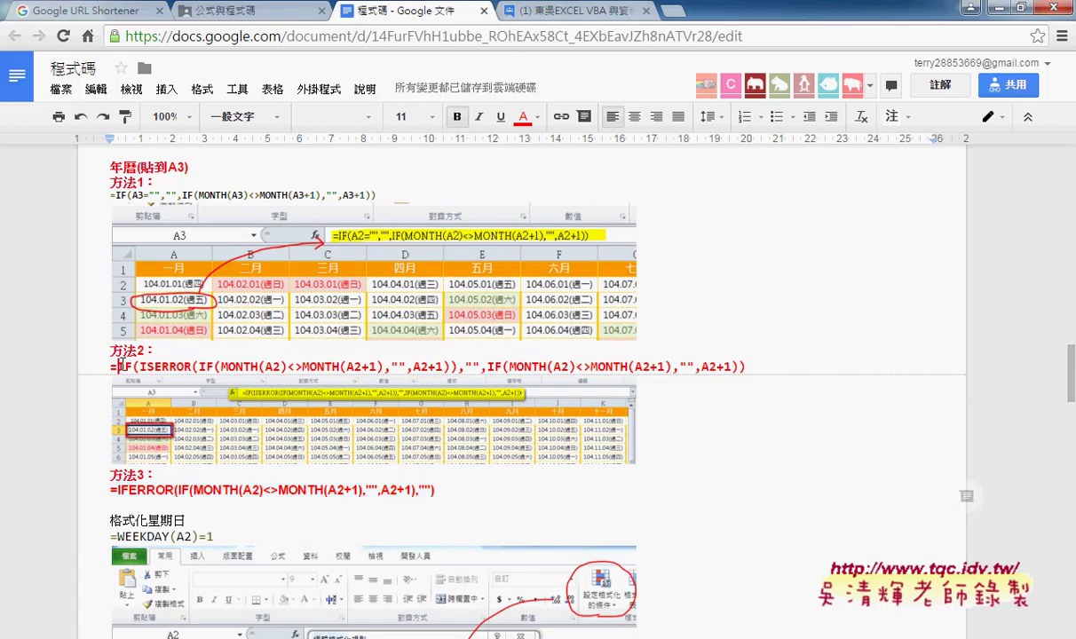
{"action": "mouse_move", "coordinate": [138, 364]}
{"action": "left_mouse_down"}
{"action": "mouse_move", "coordinate": [197, 360]}
{"action": "mouse_move", "coordinate": [184, 343]}
{"action": "left_mouse_up"}
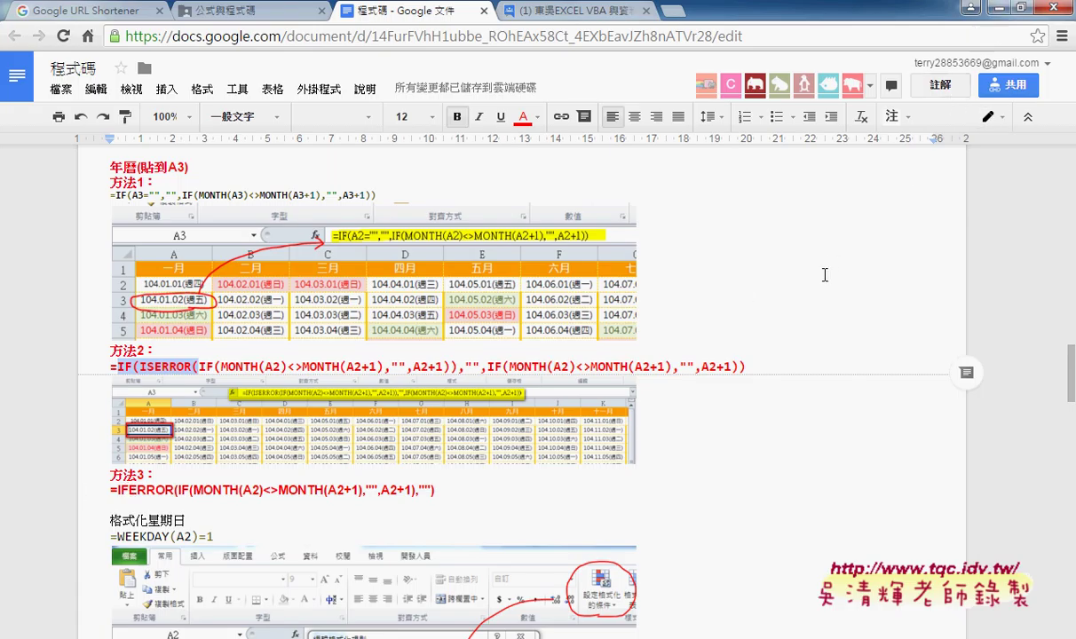
{"action": "scroll", "coordinate": [824, 279], "scroll_direction": "down", "scroll_amount": 3}
{"action": "scroll", "coordinate": [824, 278], "scroll_direction": "down", "scroll_amount": 2}
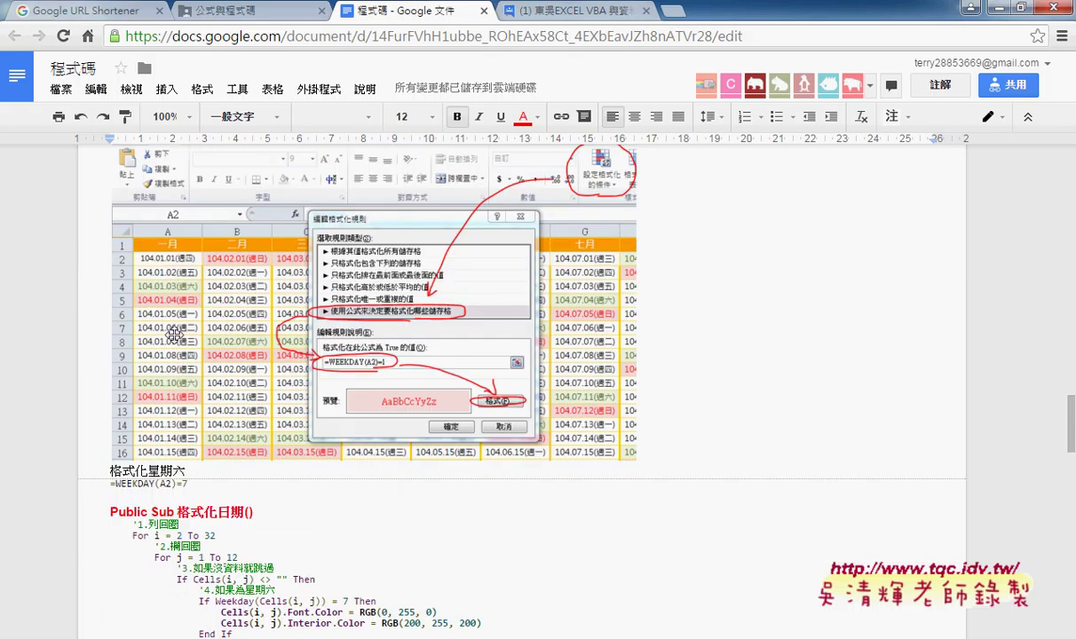
{"action": "scroll", "coordinate": [175, 335], "scroll_direction": "down", "scroll_amount": 2}
{"action": "scroll", "coordinate": [200, 351], "scroll_direction": "up", "scroll_amount": 3}
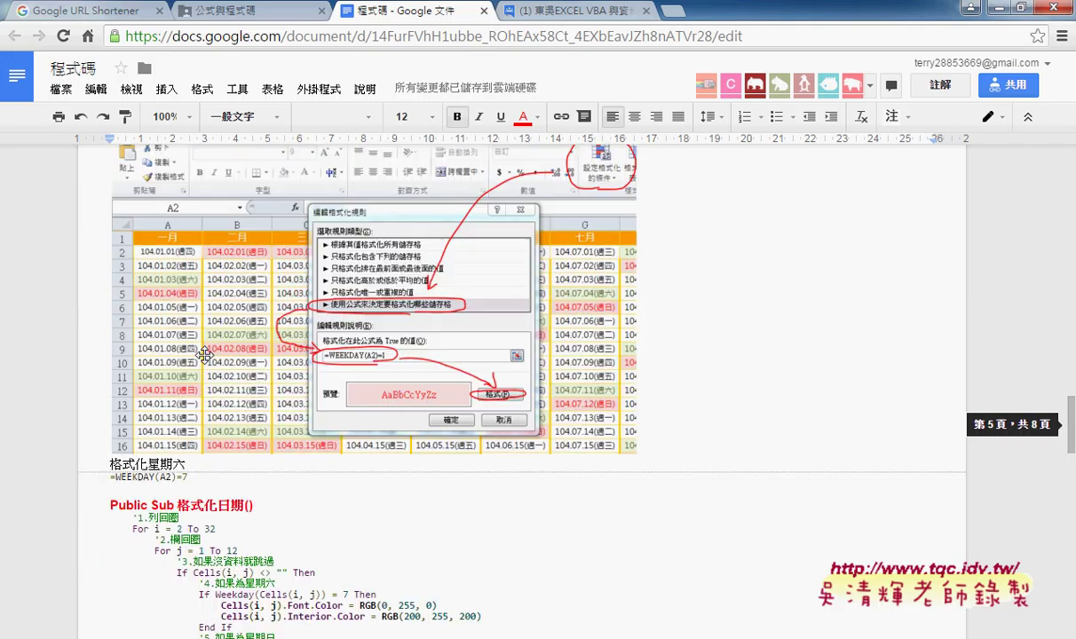
{"action": "scroll", "coordinate": [204, 356], "scroll_direction": "up", "scroll_amount": 3}
{"action": "scroll", "coordinate": [205, 355], "scroll_direction": "up", "scroll_amount": 1}
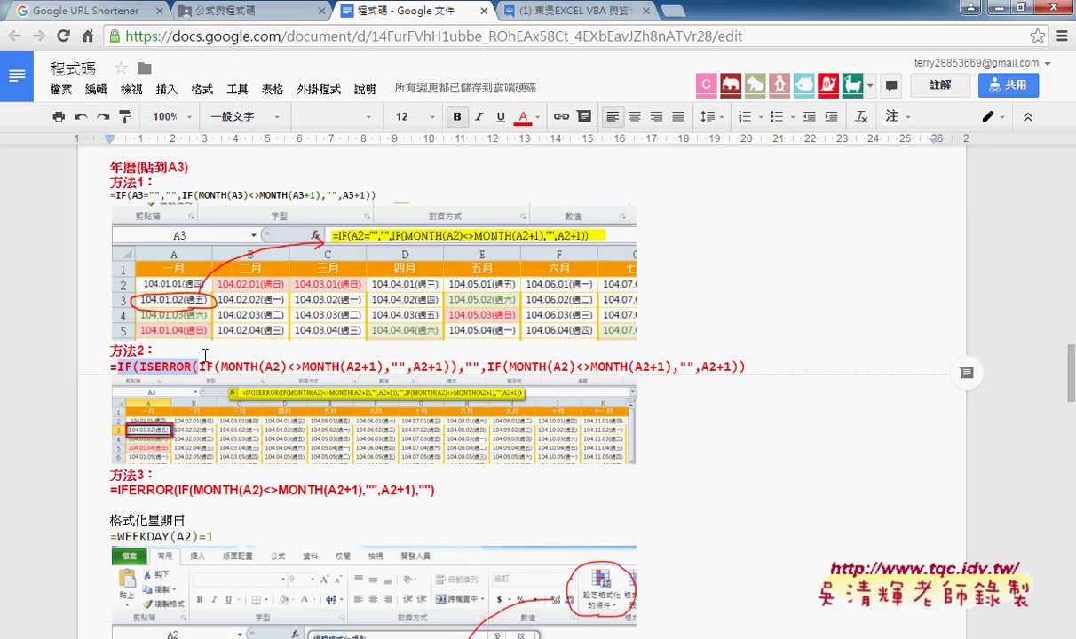
{"action": "scroll", "coordinate": [206, 355], "scroll_direction": "up", "scroll_amount": 3}
{"action": "scroll", "coordinate": [196, 391], "scroll_direction": "up", "scroll_amount": 2}
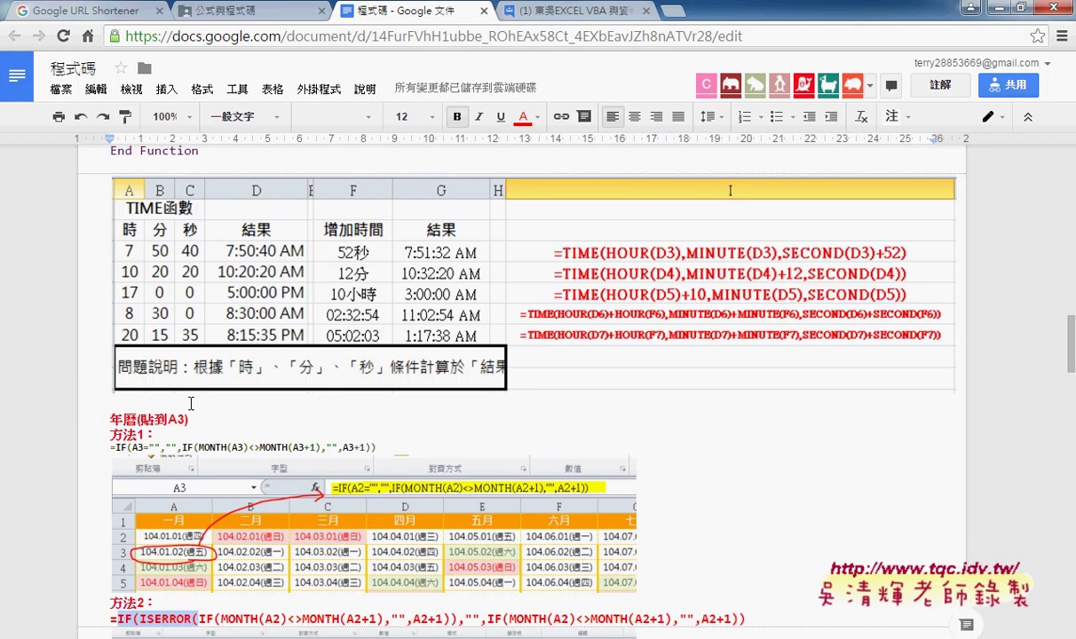
{"action": "scroll", "coordinate": [191, 404], "scroll_direction": "down", "scroll_amount": 3}
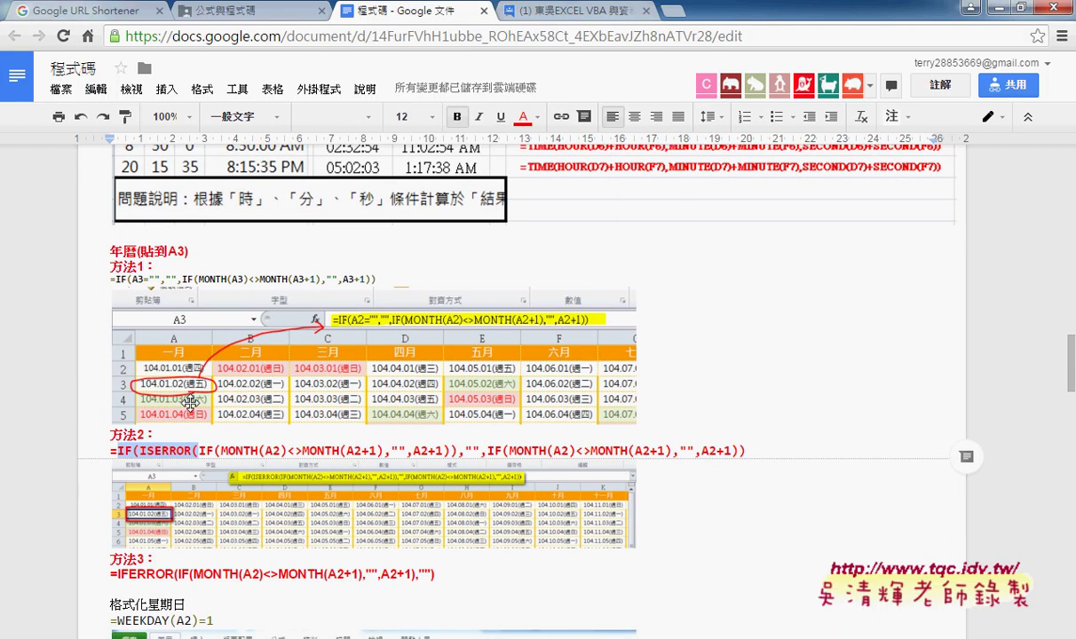